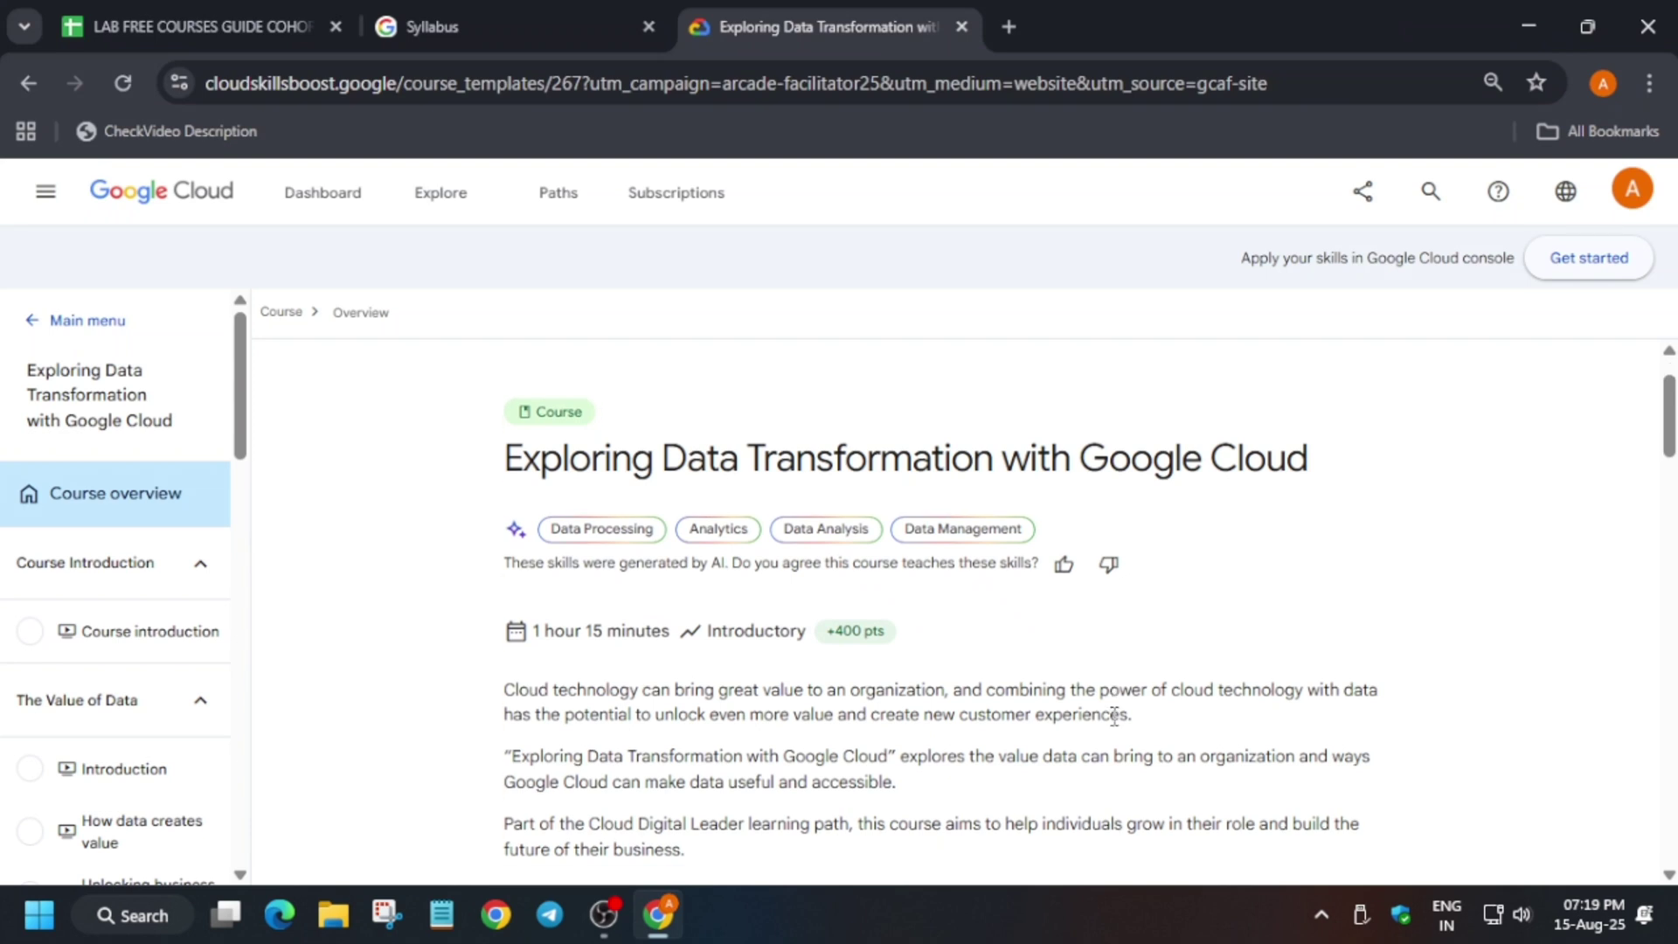
{"action": "scroll", "coordinate": [1113, 721], "scroll_direction": "down", "scroll_amount": 5}
{"action": "scroll", "coordinate": [1112, 720], "scroll_direction": "down", "scroll_amount": 3}
{"action": "scroll", "coordinate": [1114, 722], "scroll_direction": "down", "scroll_amount": 1}
{"action": "scroll", "coordinate": [1114, 719], "scroll_direction": "up", "scroll_amount": 4}
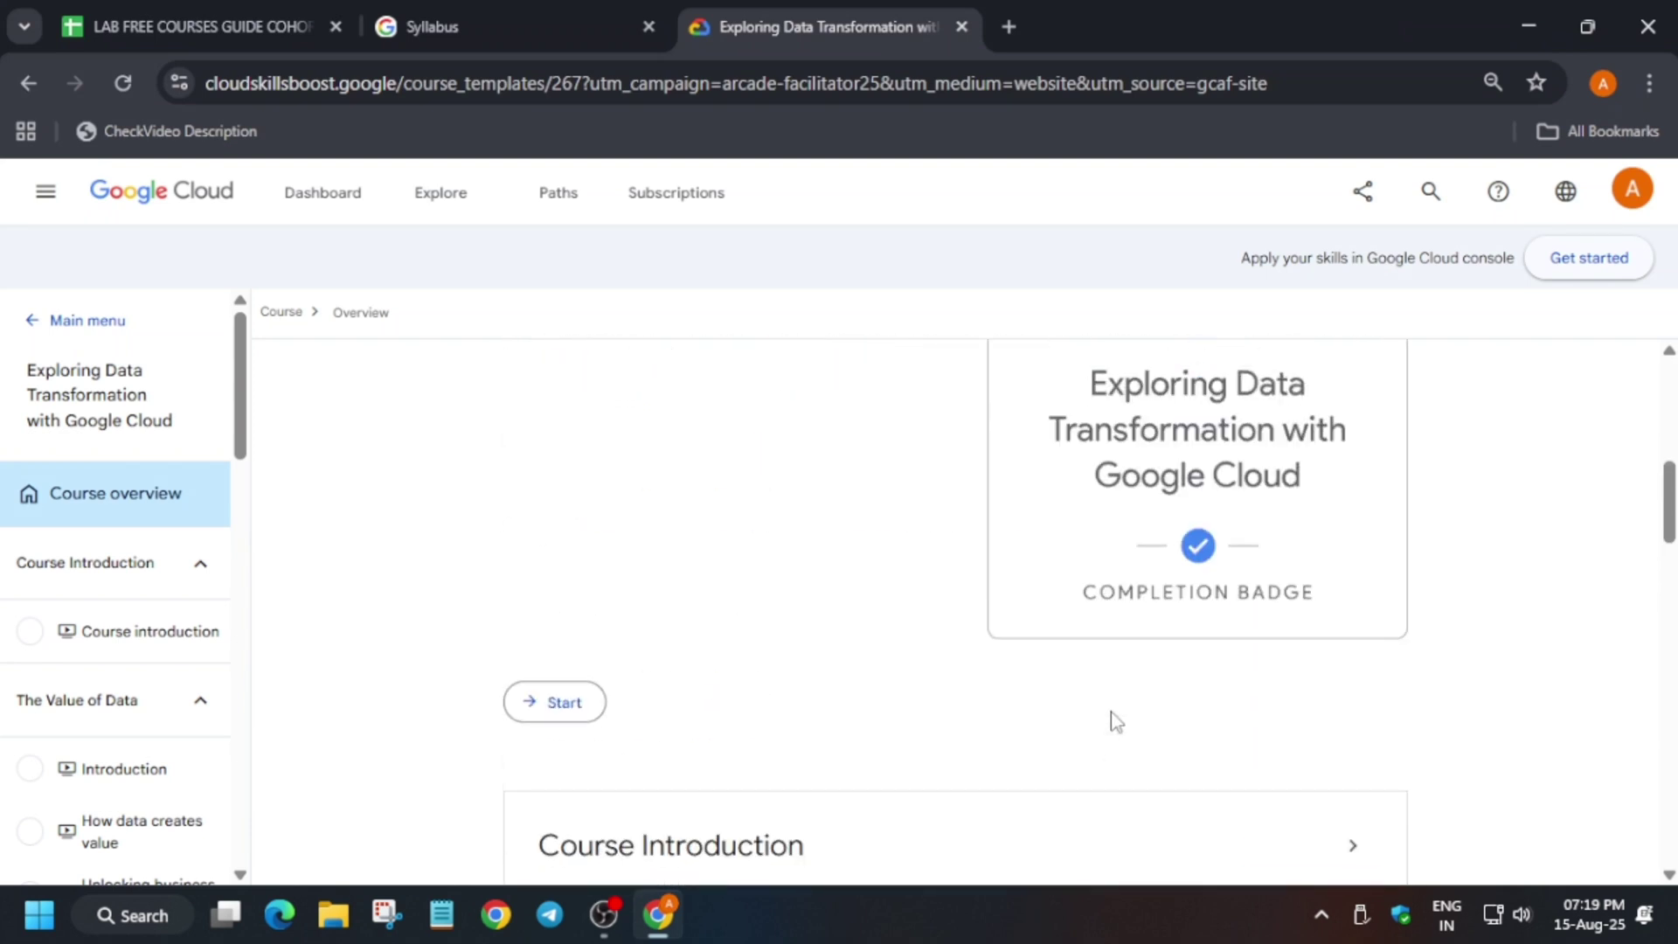
{"action": "scroll", "coordinate": [213, 638], "scroll_direction": "down", "scroll_amount": 1}
{"action": "scroll", "coordinate": [189, 657], "scroll_direction": "down", "scroll_amount": 3}
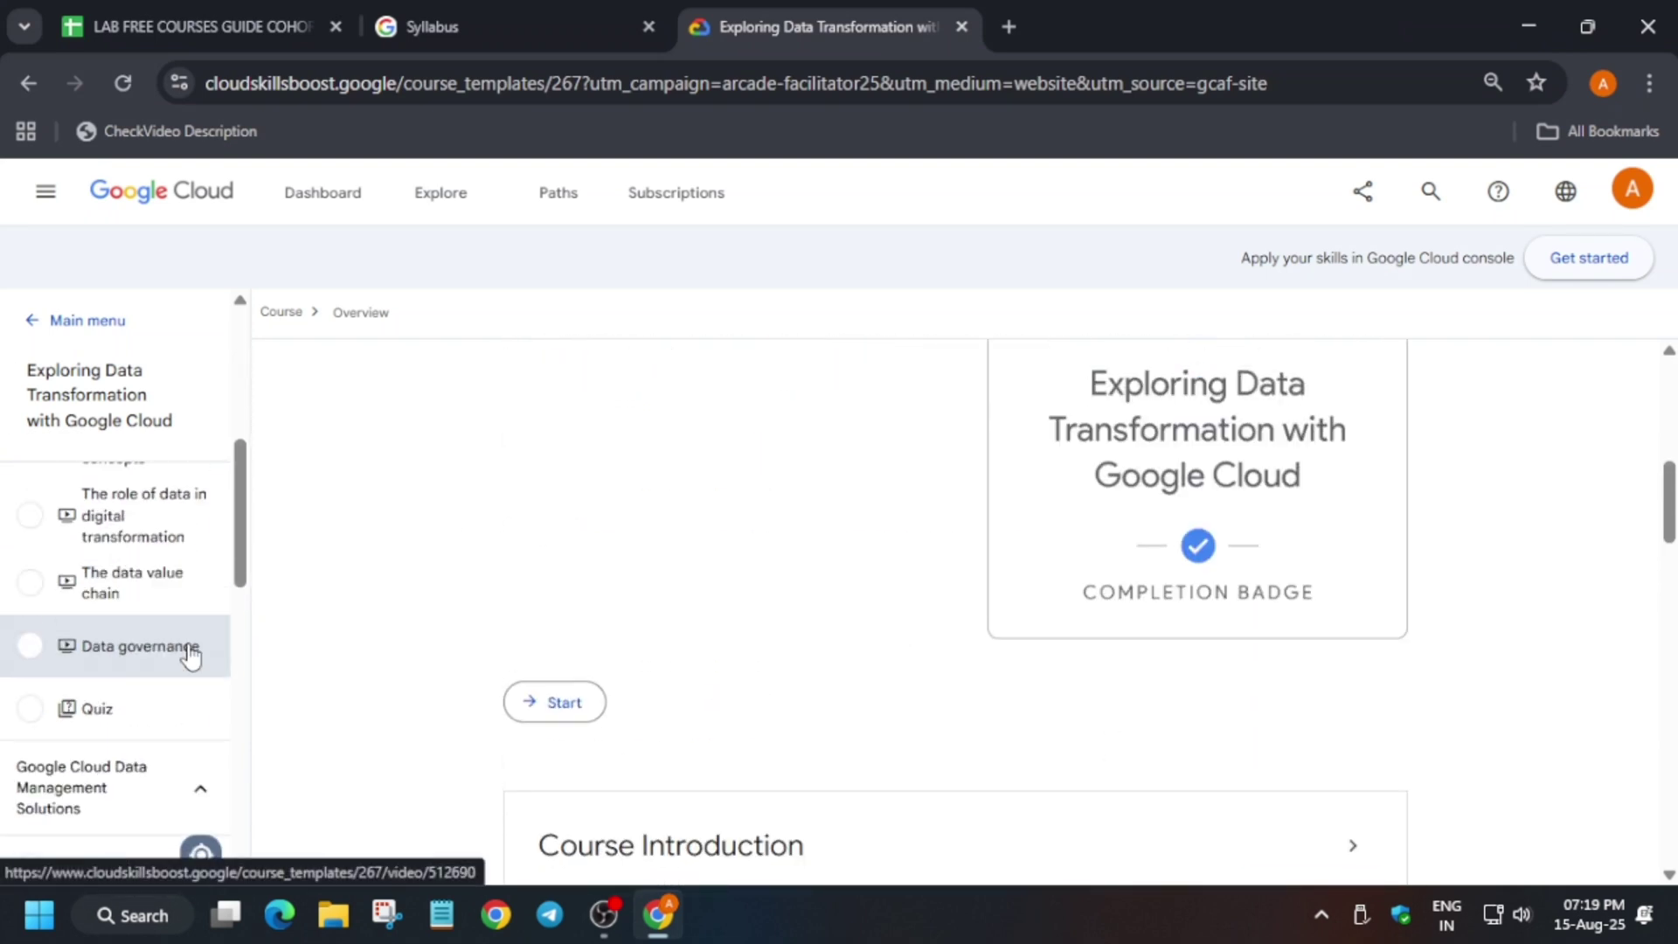
Step: Open the Quiz entry under The Value of Data in the course outline
{"action": "left_click", "coordinate": [112, 694]}
{"action": "scroll", "coordinate": [113, 694], "scroll_direction": "up", "scroll_amount": 1}
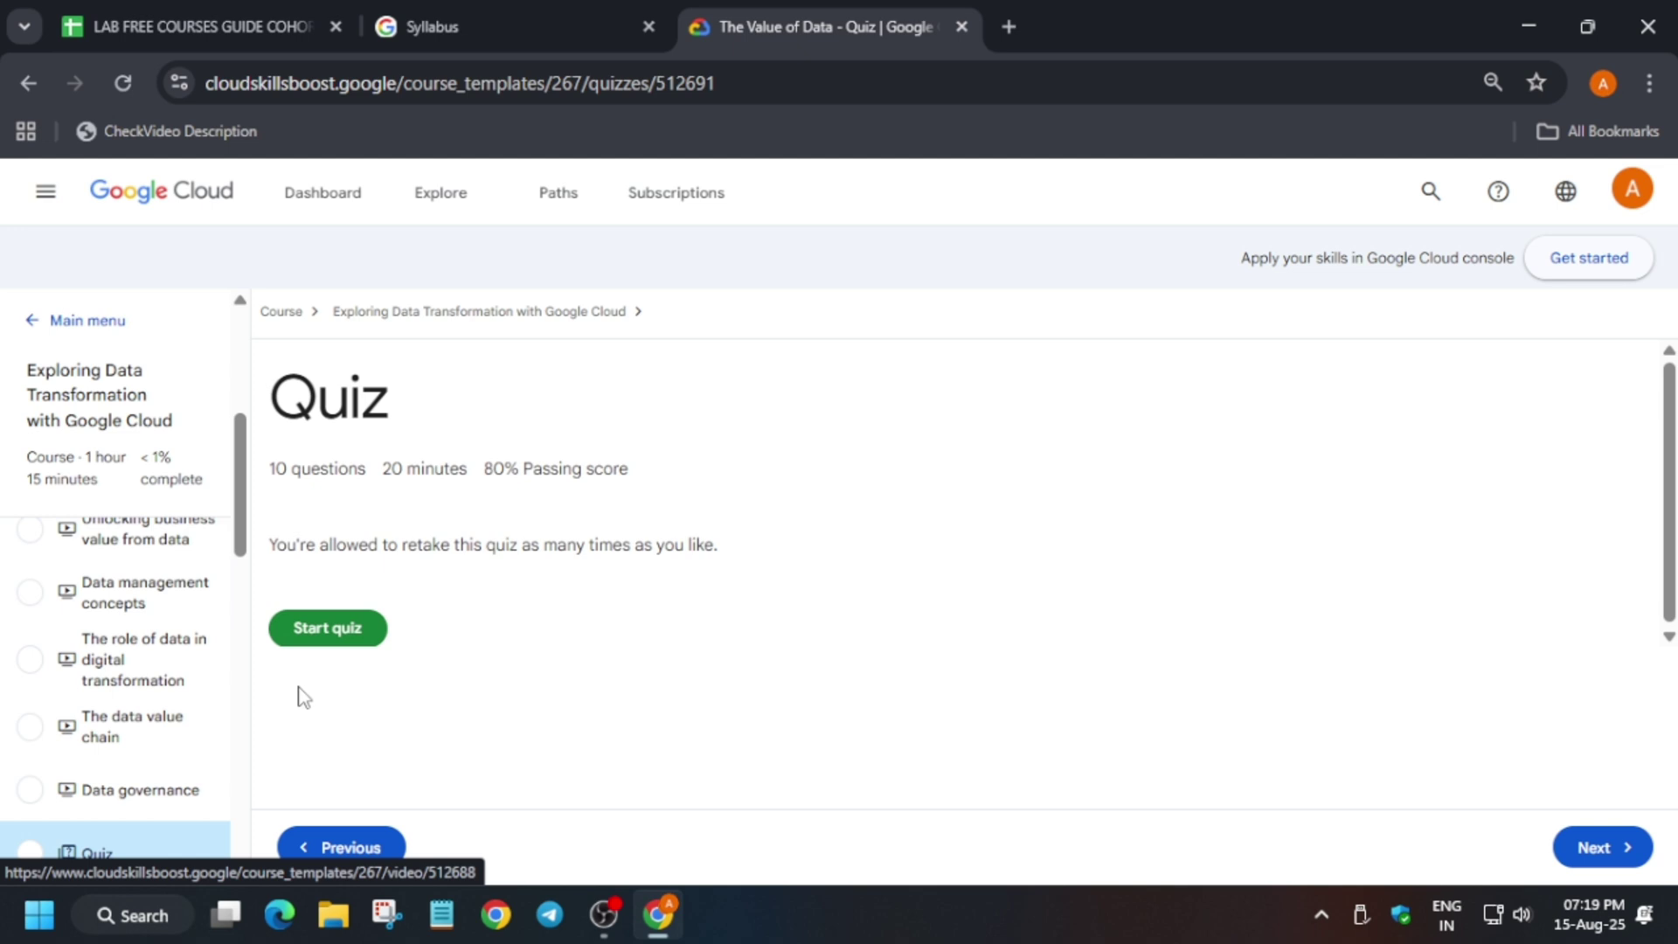
Step: Start the quiz and answer early questions: Data processing, sentiment analysis, Marketplace, Data lake
{"action": "left_click", "coordinate": [337, 640]}
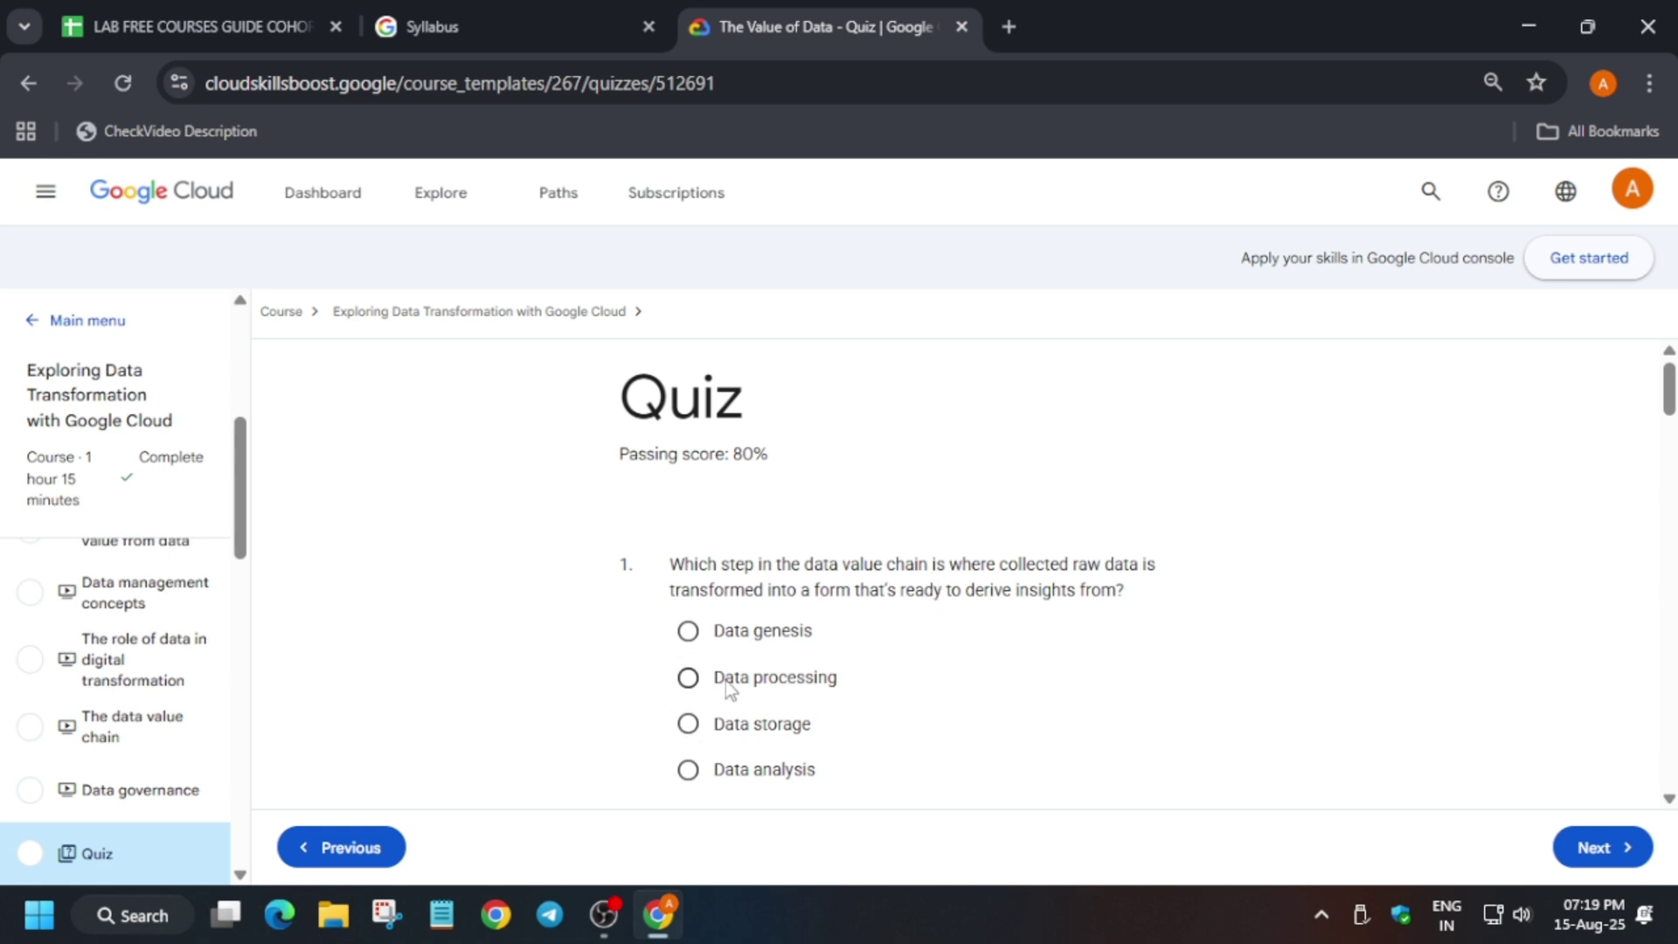
{"action": "left_click", "coordinate": [689, 676]}
{"action": "scroll", "coordinate": [727, 684], "scroll_direction": "down", "scroll_amount": 1}
{"action": "scroll", "coordinate": [725, 683], "scroll_direction": "down", "scroll_amount": 3}
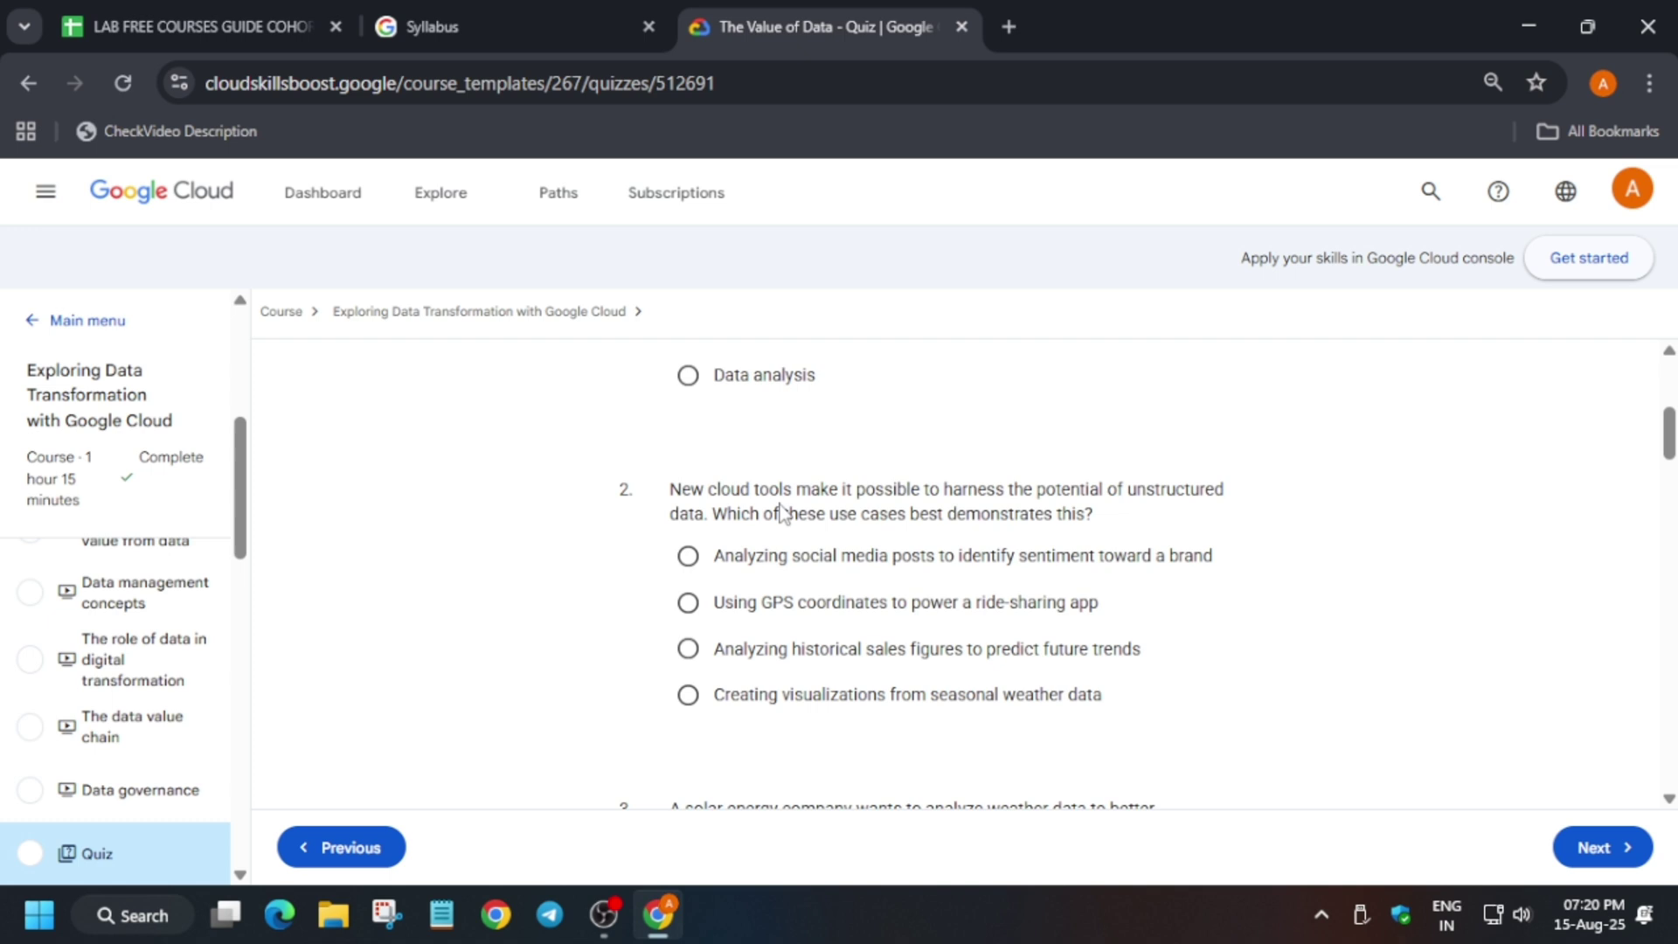
{"action": "left_click", "coordinate": [773, 562]}
{"action": "scroll", "coordinate": [775, 604], "scroll_direction": "down", "scroll_amount": 3}
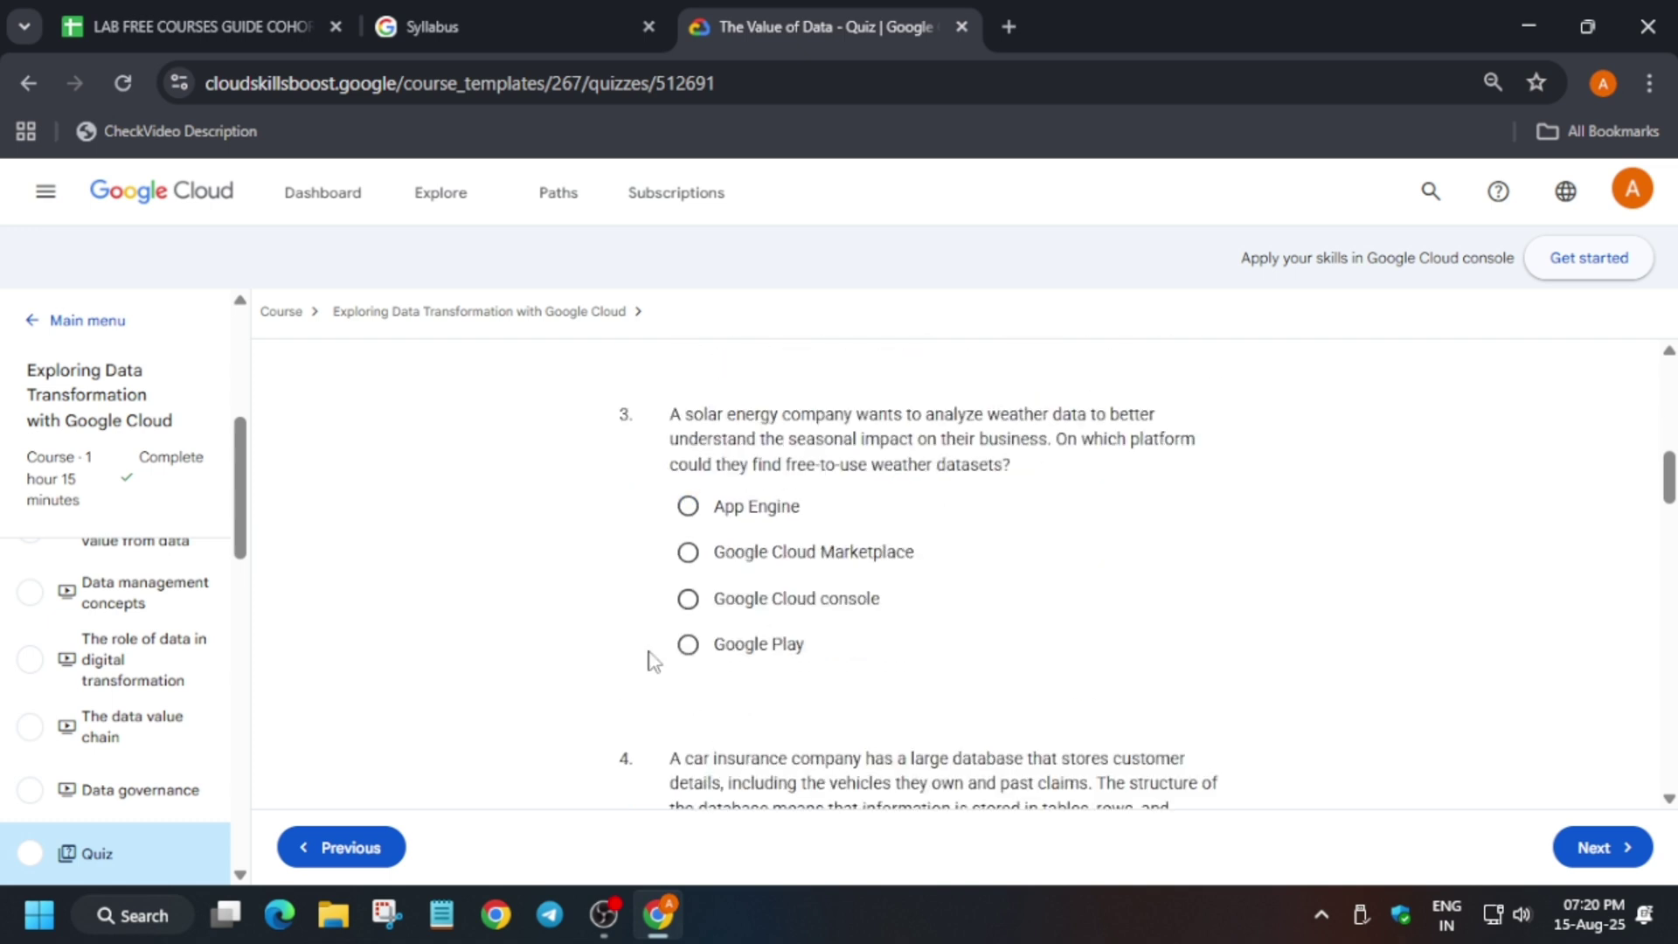
{"action": "left_click", "coordinate": [787, 553]}
{"action": "scroll", "coordinate": [794, 599], "scroll_direction": "down", "scroll_amount": 2}
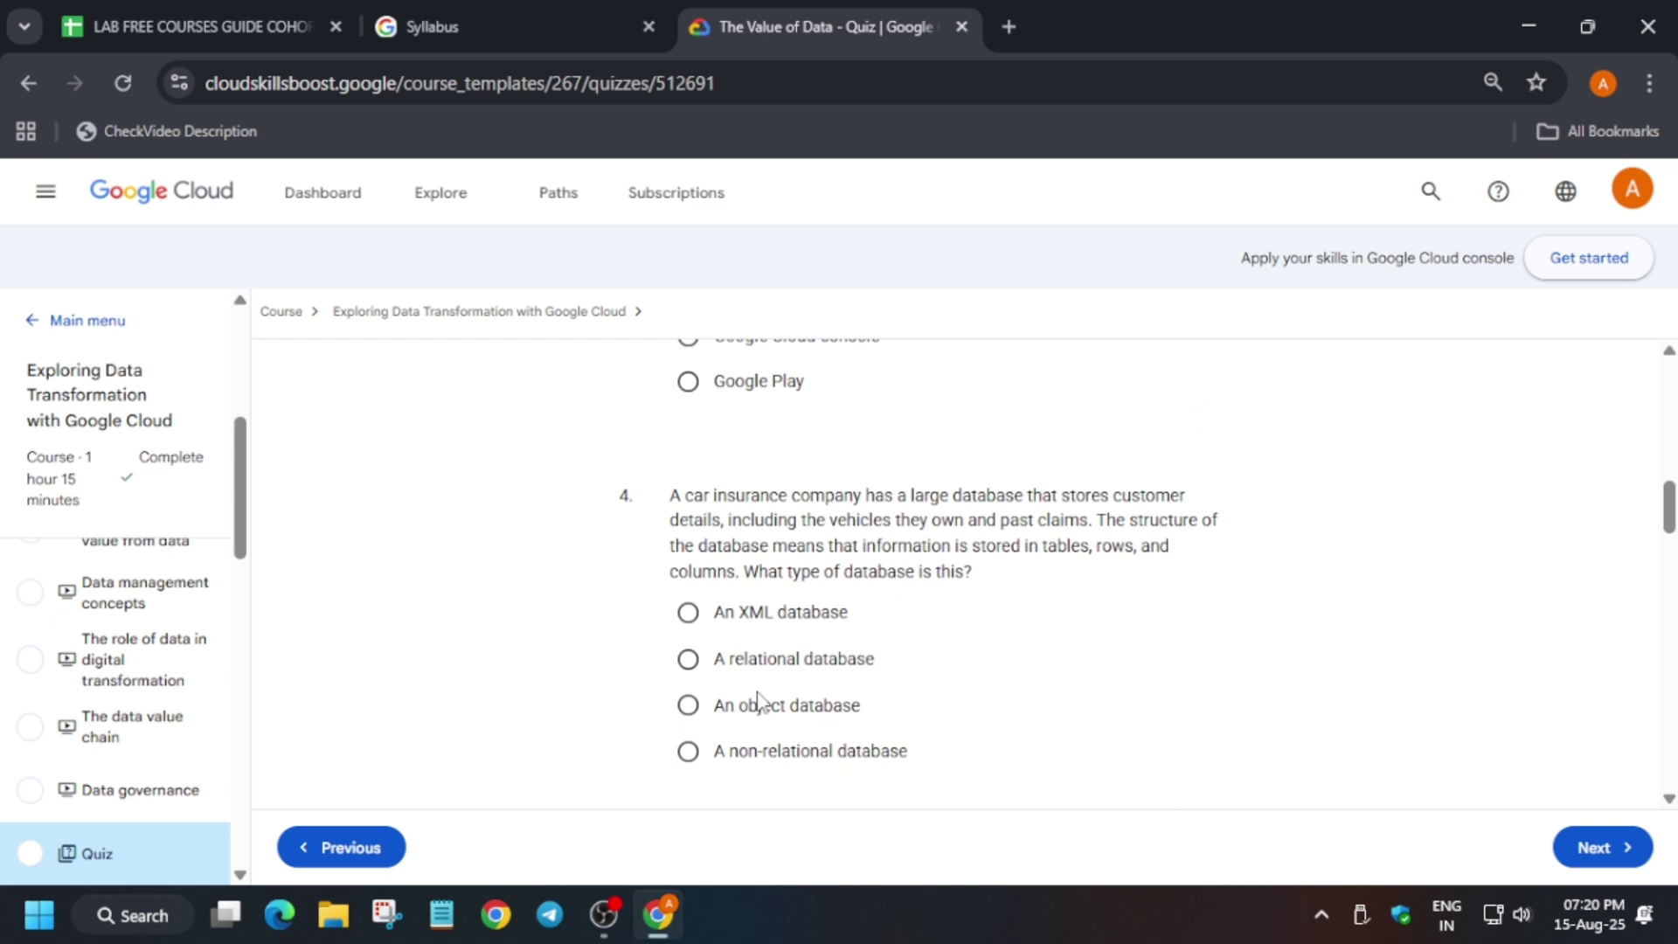
{"action": "scroll", "coordinate": [758, 701], "scroll_direction": "down", "scroll_amount": 3}
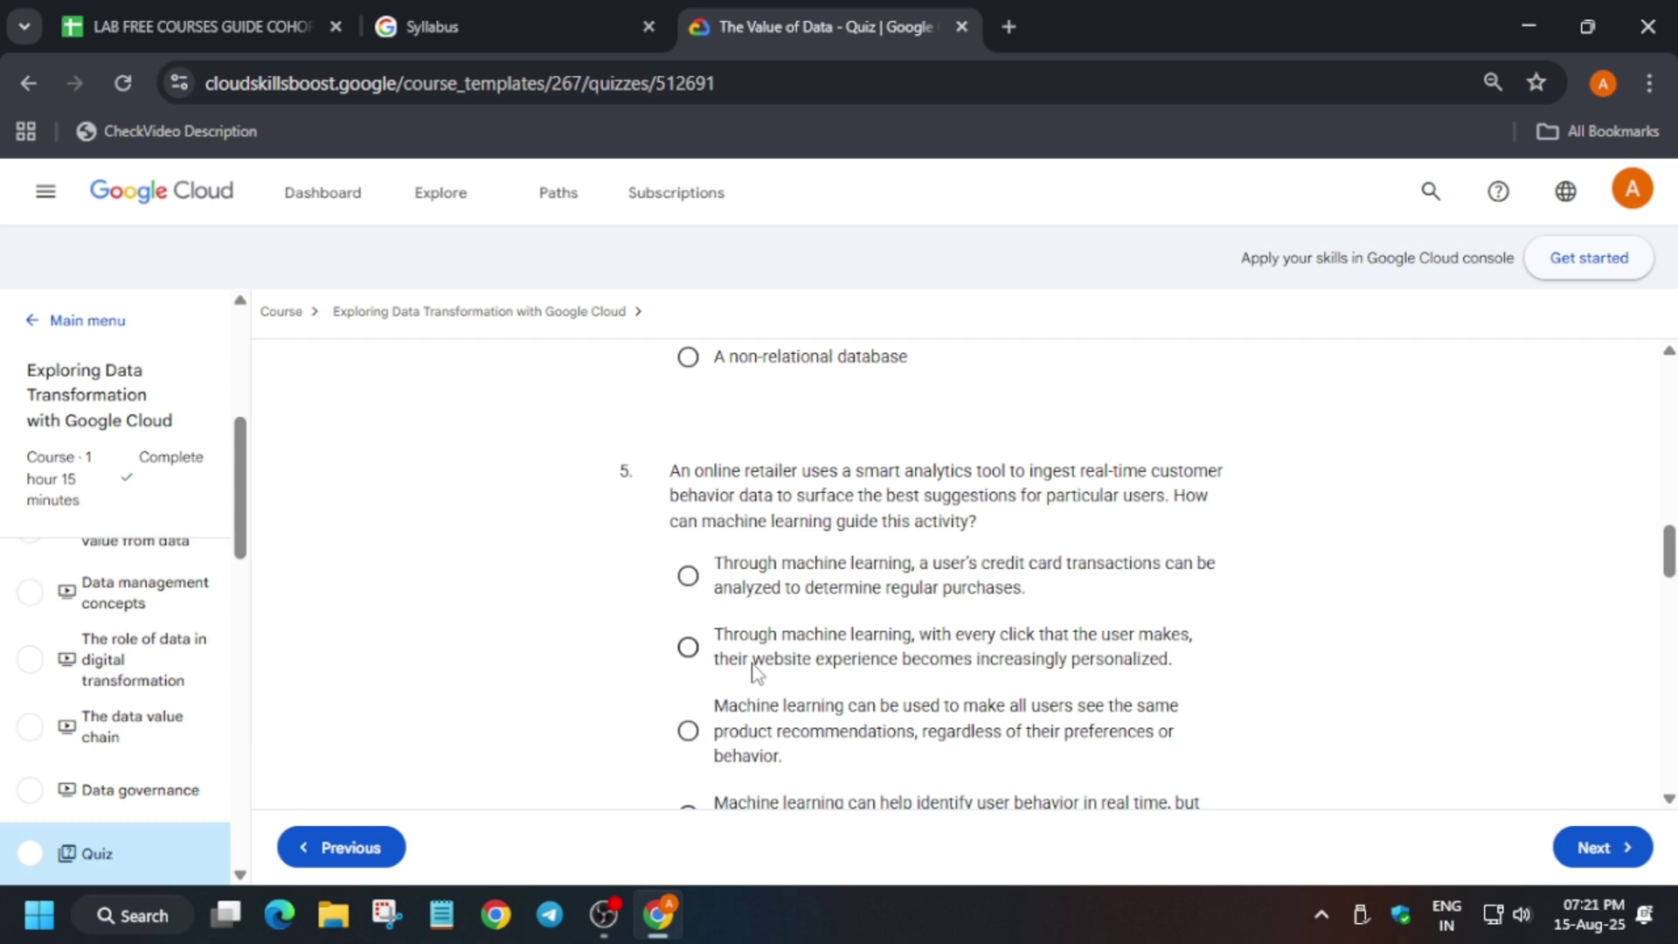
{"action": "left_click", "coordinate": [795, 591]}
{"action": "scroll", "coordinate": [992, 659], "scroll_direction": "down", "scroll_amount": 3}
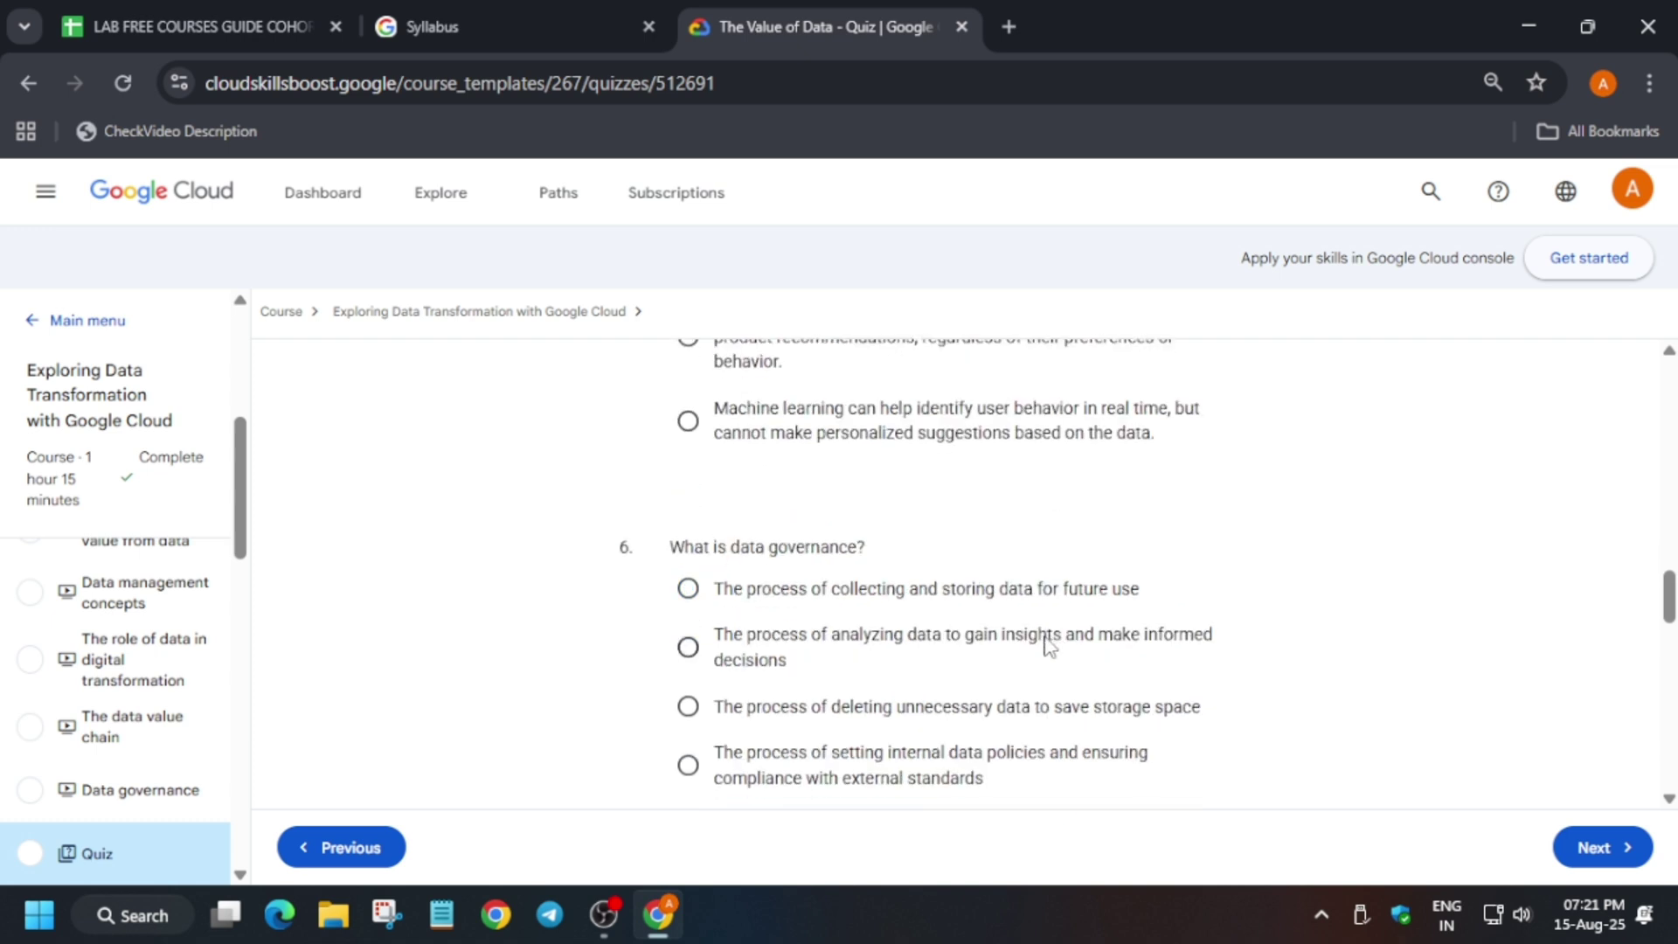
{"action": "left_click", "coordinate": [862, 775]}
{"action": "scroll", "coordinate": [860, 784], "scroll_direction": "down", "scroll_amount": 3}
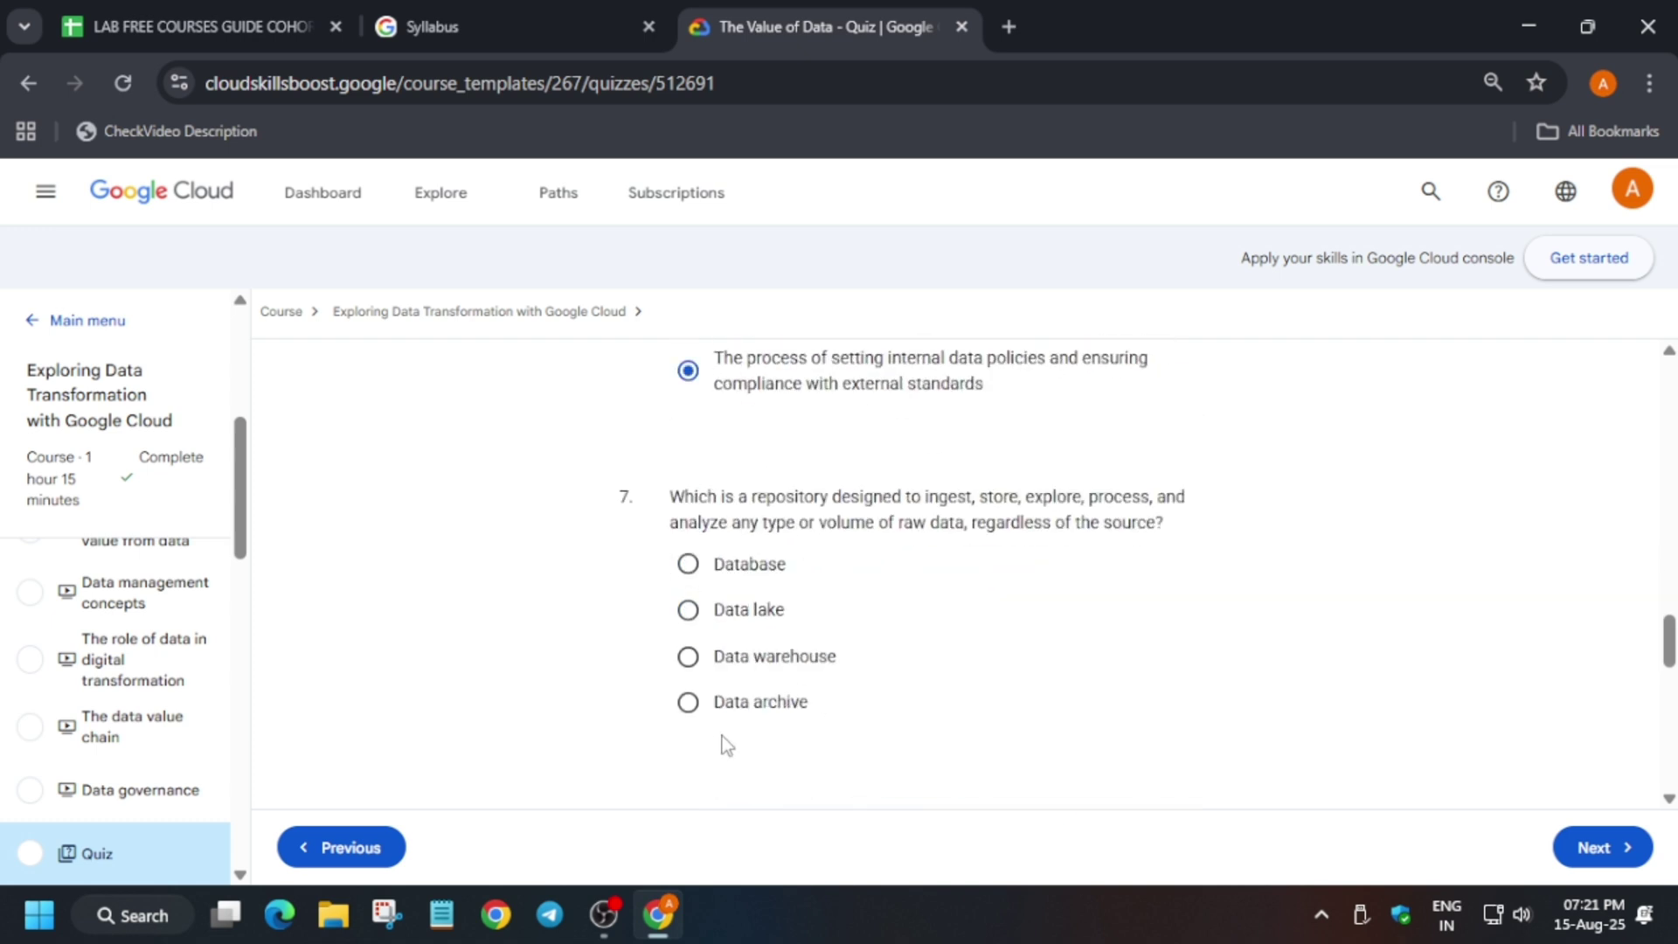
{"action": "left_click", "coordinate": [745, 616]}
{"action": "scroll", "coordinate": [753, 646], "scroll_direction": "down", "scroll_amount": 3}
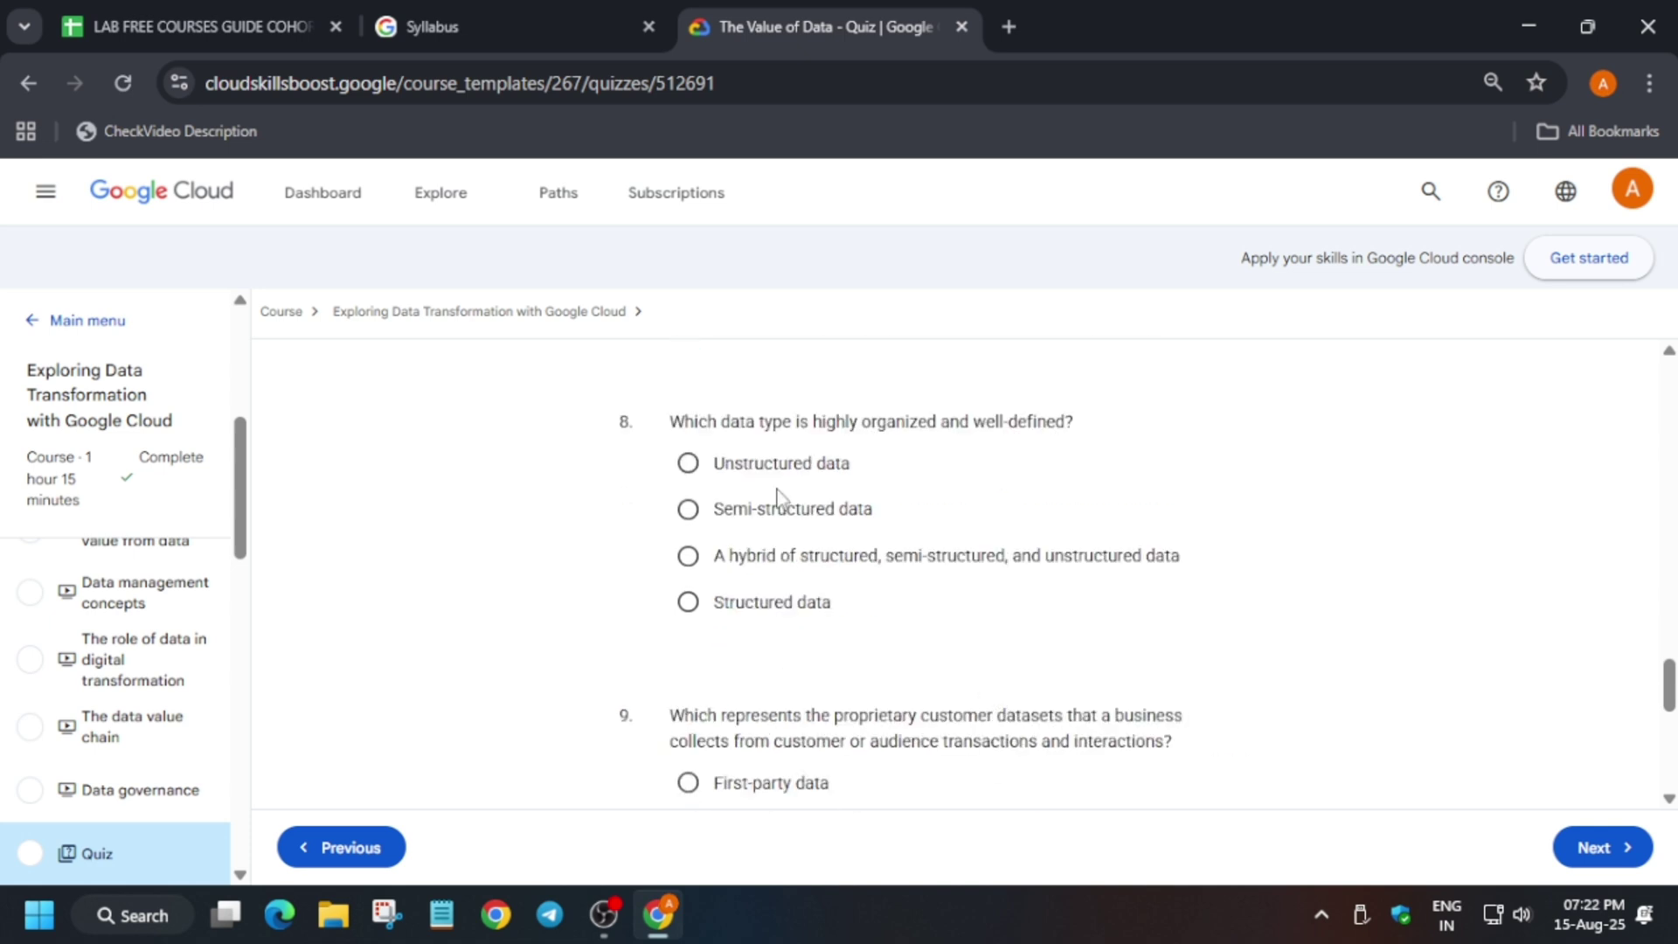
Step: Answer questions 8–10 (Structured data, question 9, BigQuery) and submit the quiz for grading
{"action": "left_click", "coordinate": [747, 602]}
{"action": "scroll", "coordinate": [744, 645], "scroll_direction": "down", "scroll_amount": 2}
{"action": "left_click", "coordinate": [759, 521]}
{"action": "scroll", "coordinate": [824, 668], "scroll_direction": "down", "scroll_amount": 1}
{"action": "scroll", "coordinate": [825, 667], "scroll_direction": "down", "scroll_amount": 1}
{"action": "left_click", "coordinate": [754, 643]}
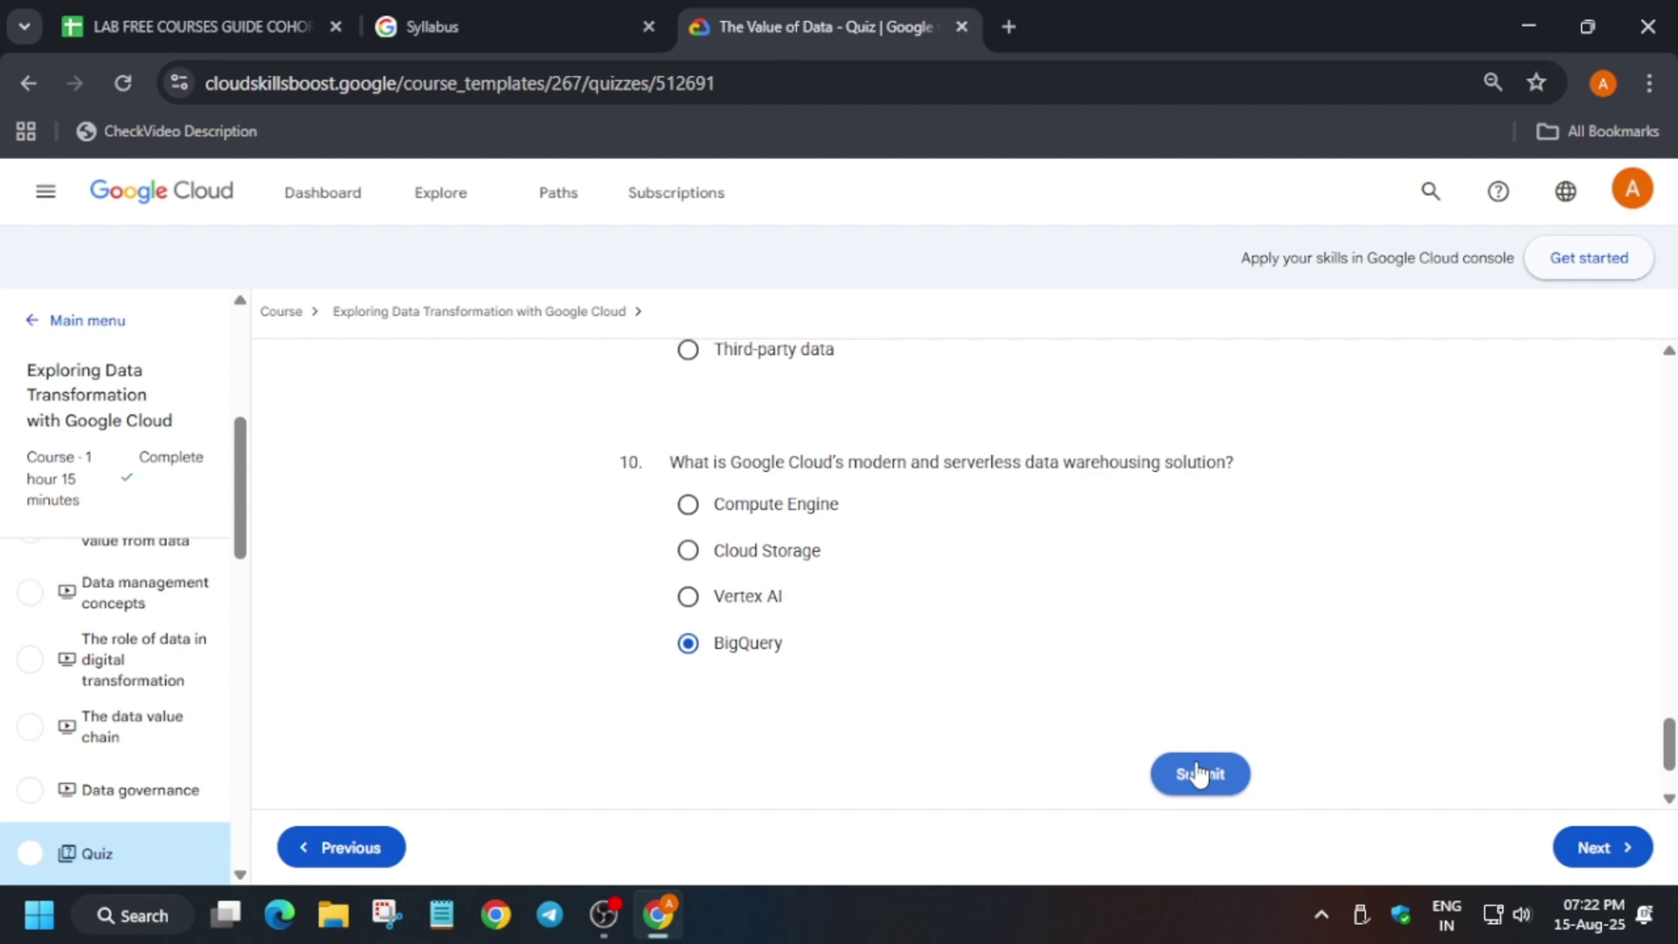
{"action": "left_click", "coordinate": [1192, 772]}
{"action": "scroll", "coordinate": [131, 692], "scroll_direction": "down", "scroll_amount": 2}
{"action": "scroll", "coordinate": [132, 692], "scroll_direction": "down", "scroll_amount": 1}
{"action": "left_click", "coordinate": [187, 593]}
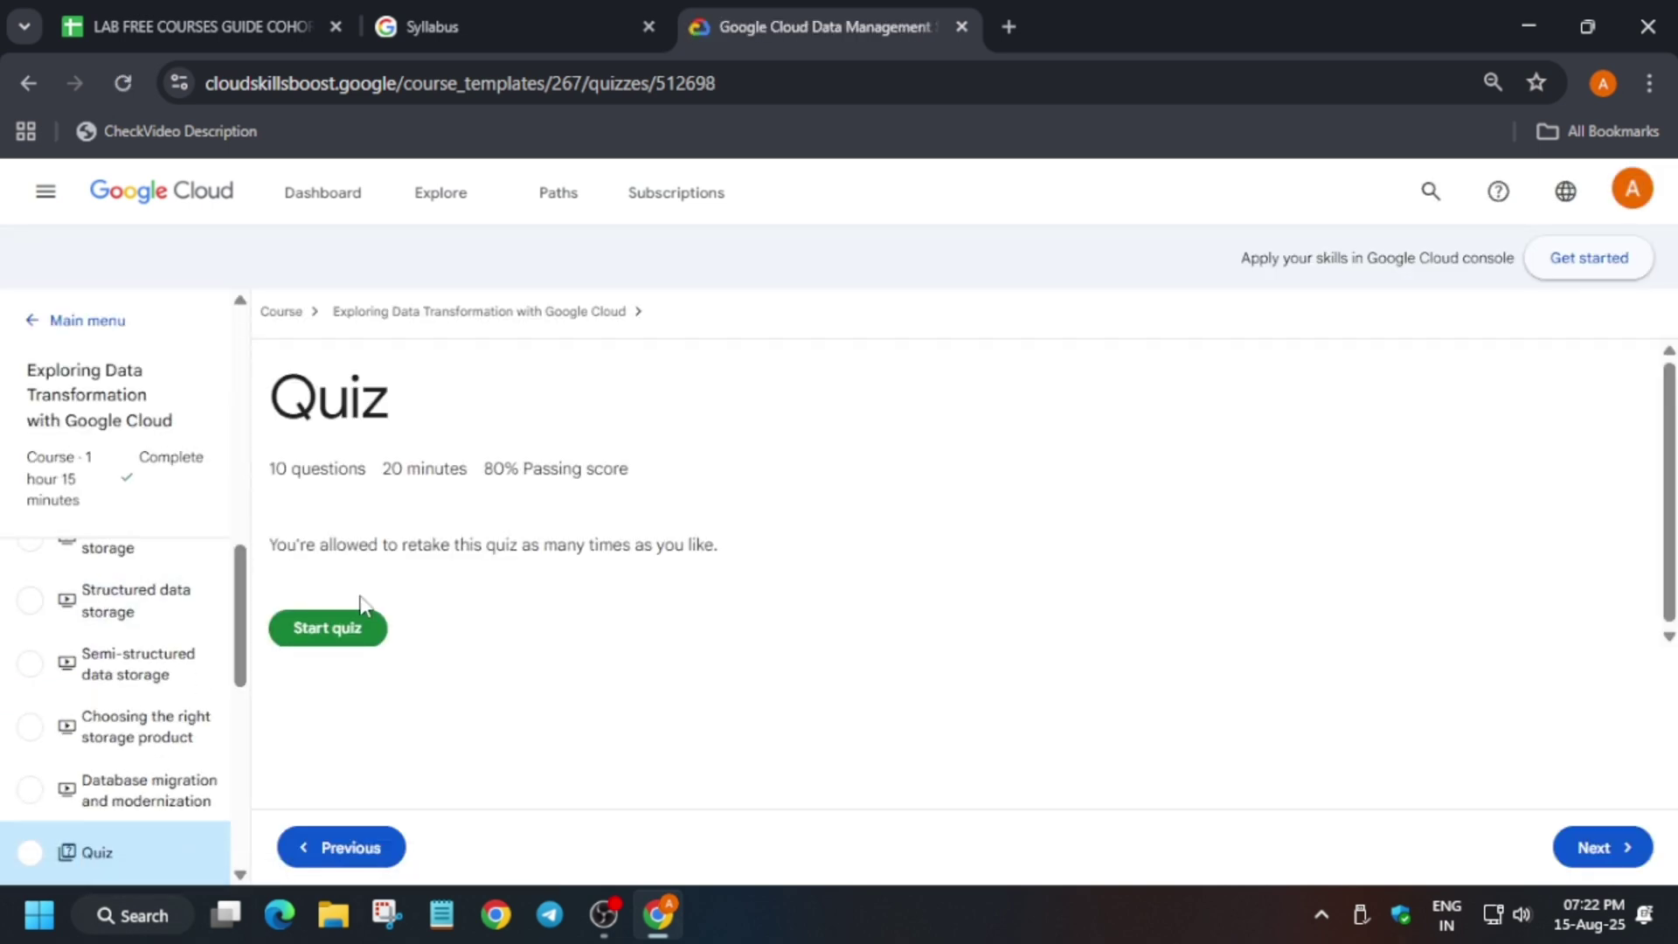
Step: Start the Data Management Solutions quiz to show its first question
{"action": "left_click", "coordinate": [347, 643]}
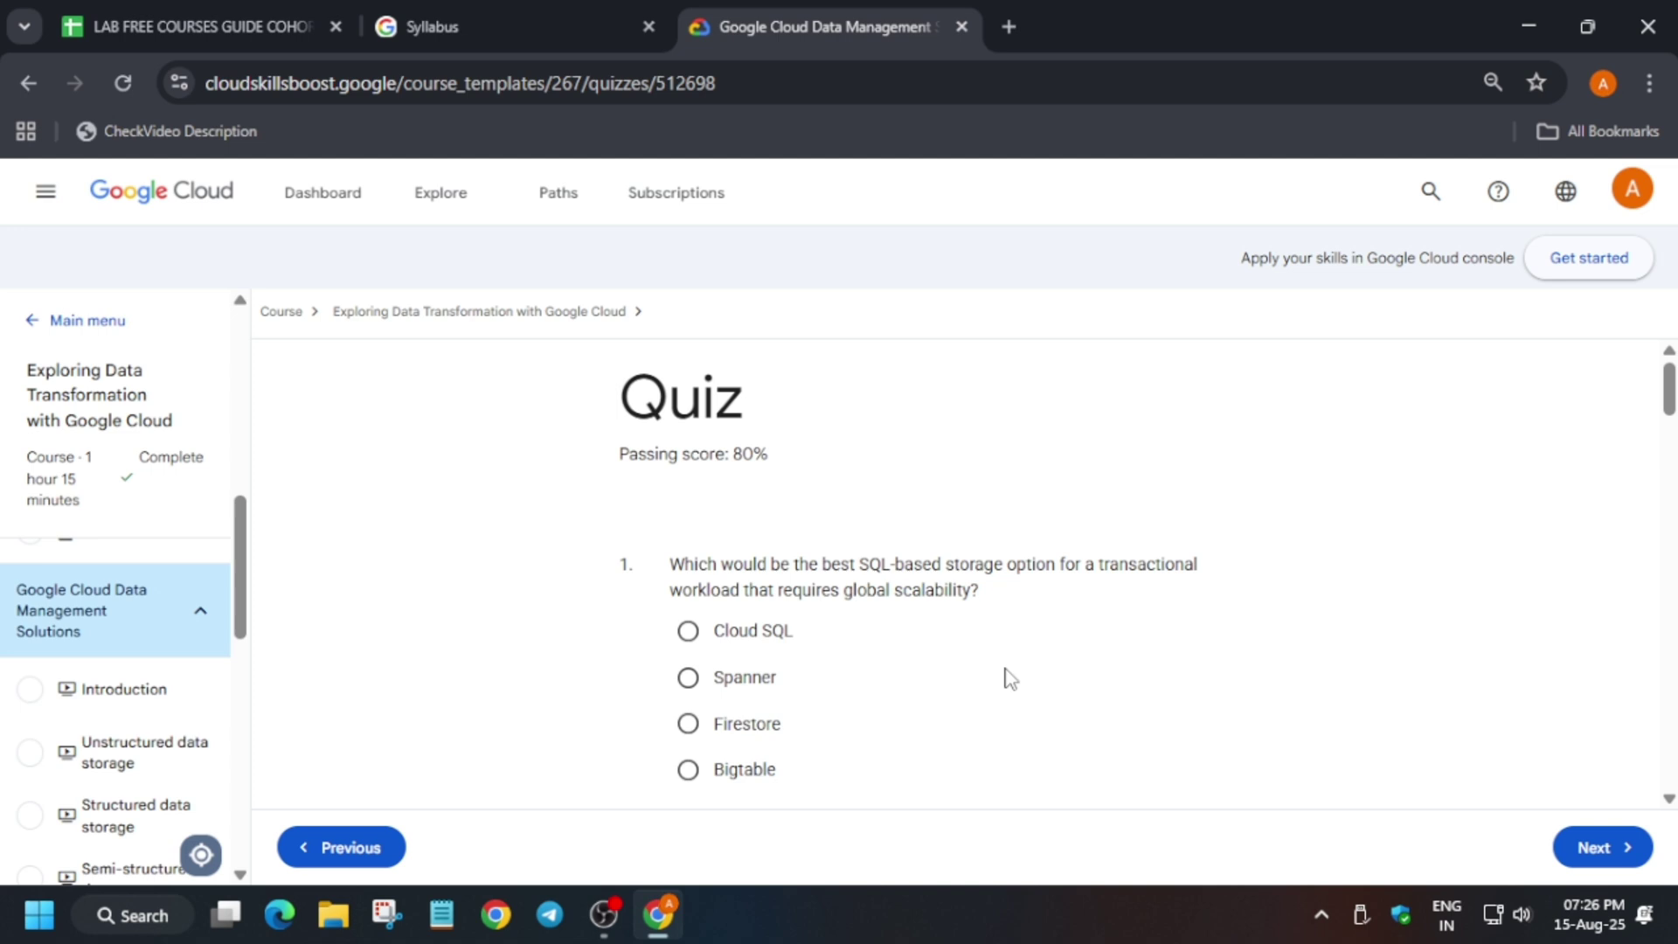
Step: Answer questions 1, 3, 4 and 5 with Spanner, Cloud SQL, Datastream and Bigtable
{"action": "left_click", "coordinate": [744, 677]}
{"action": "scroll", "coordinate": [754, 708], "scroll_direction": "down", "scroll_amount": 2}
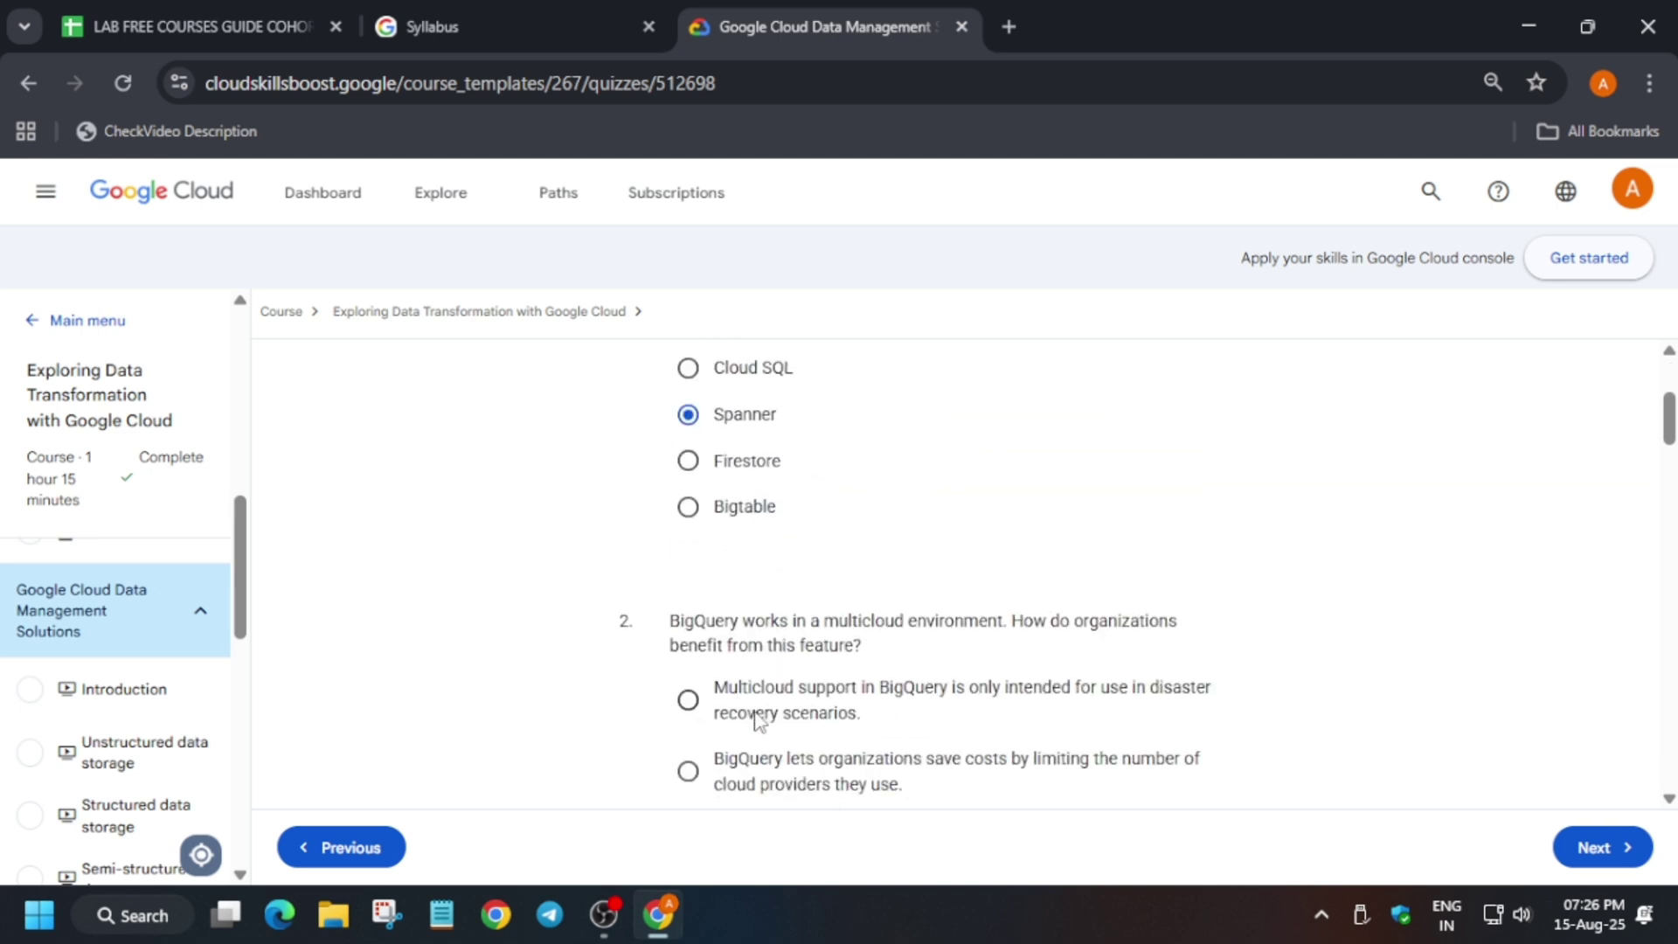
{"action": "scroll", "coordinate": [877, 602], "scroll_direction": "down", "scroll_amount": 2}
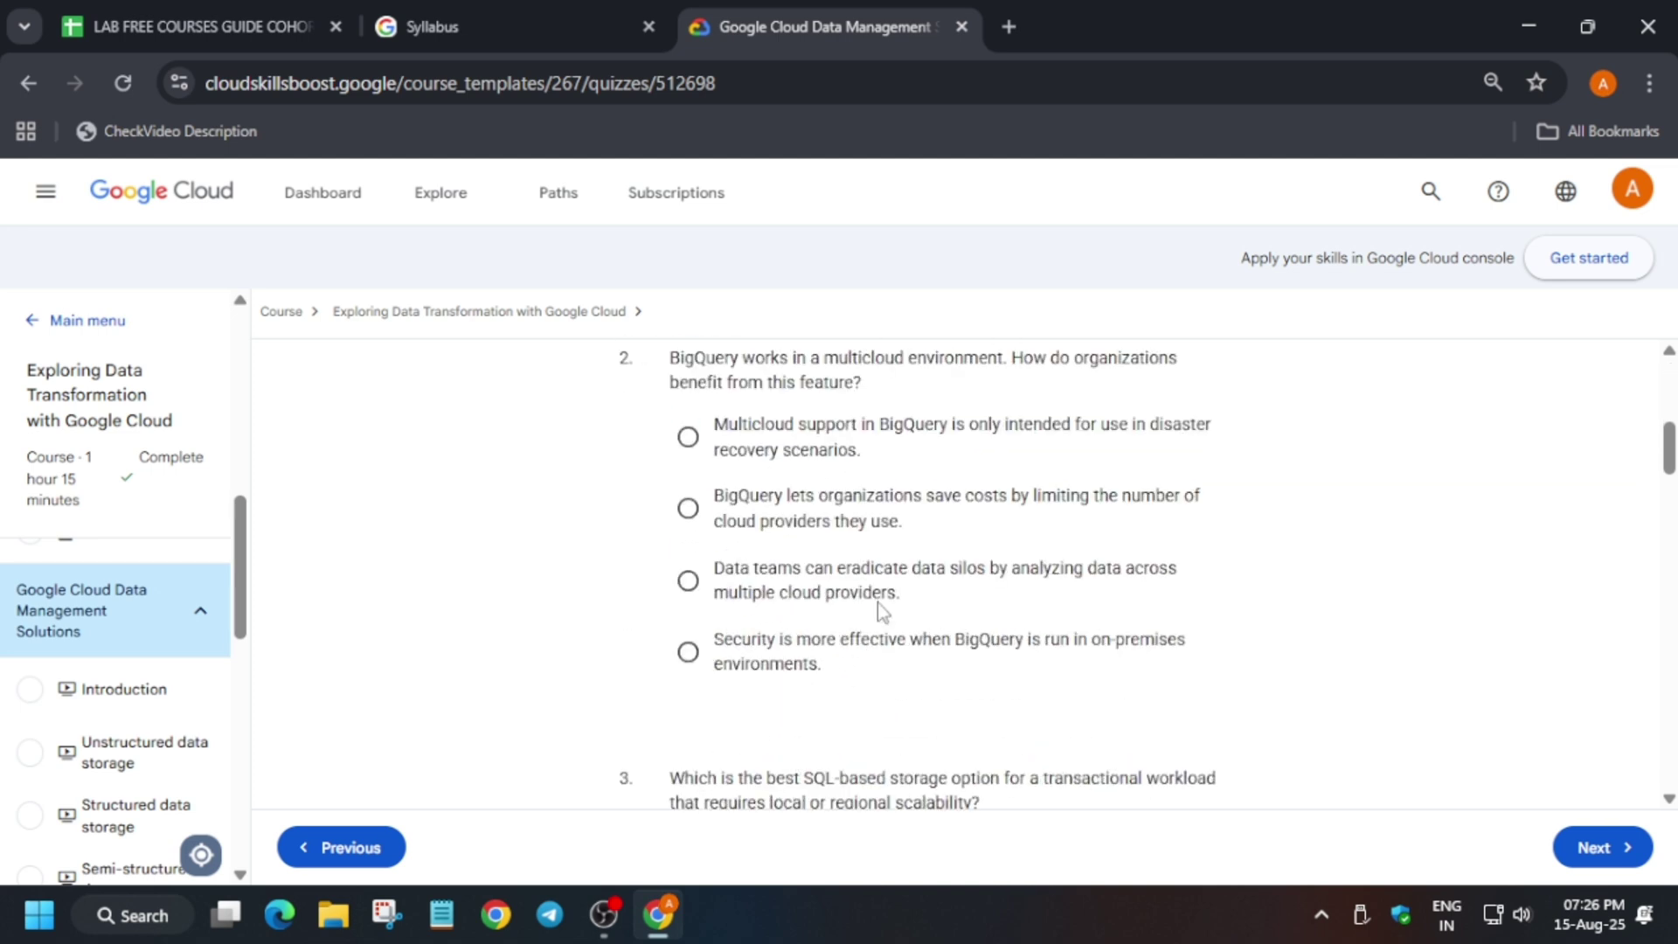
{"action": "scroll", "coordinate": [858, 611], "scroll_direction": "down", "scroll_amount": 2}
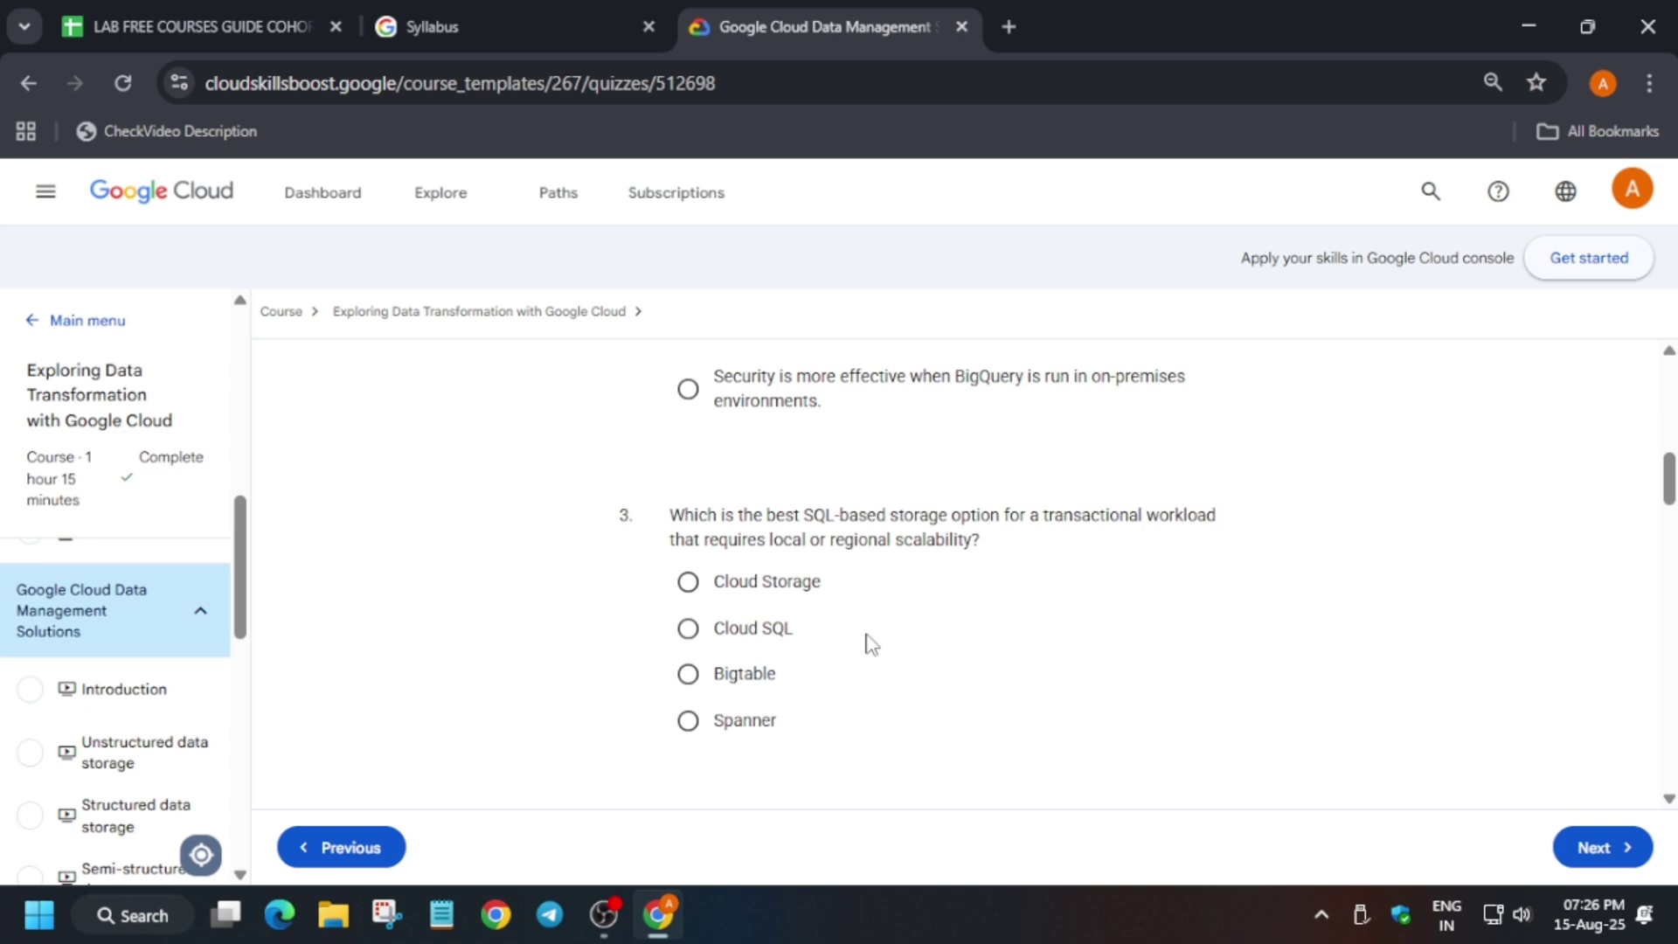
{"action": "left_click", "coordinate": [800, 636]}
{"action": "scroll", "coordinate": [806, 662], "scroll_direction": "down", "scroll_amount": 3}
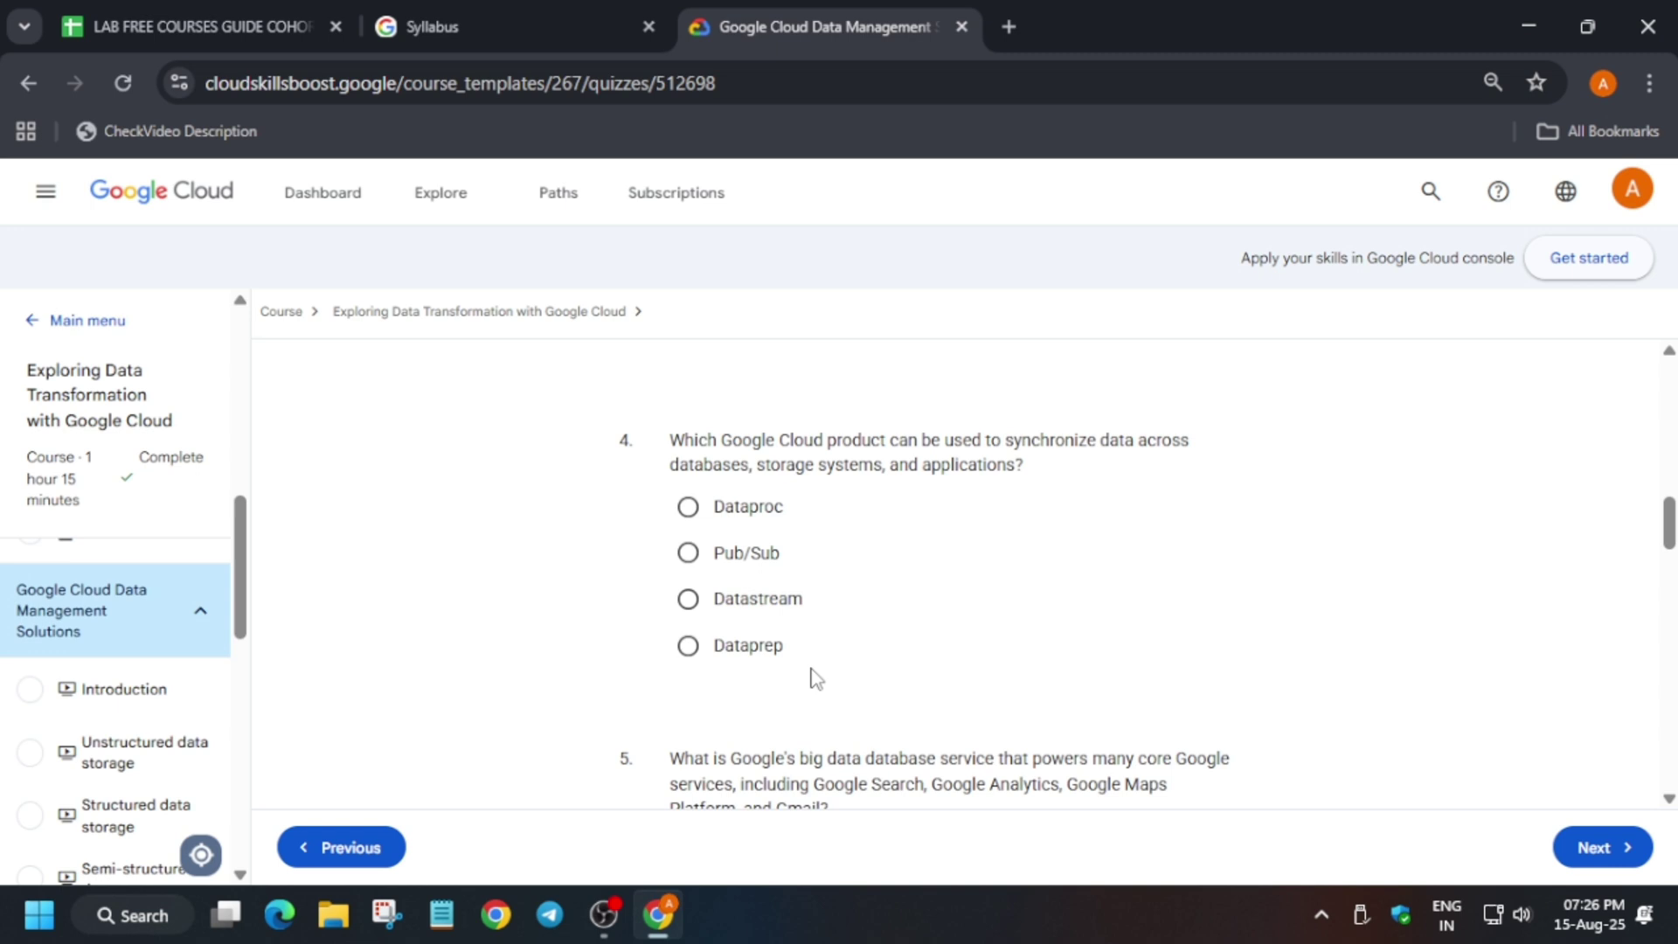
{"action": "left_click", "coordinate": [758, 598]}
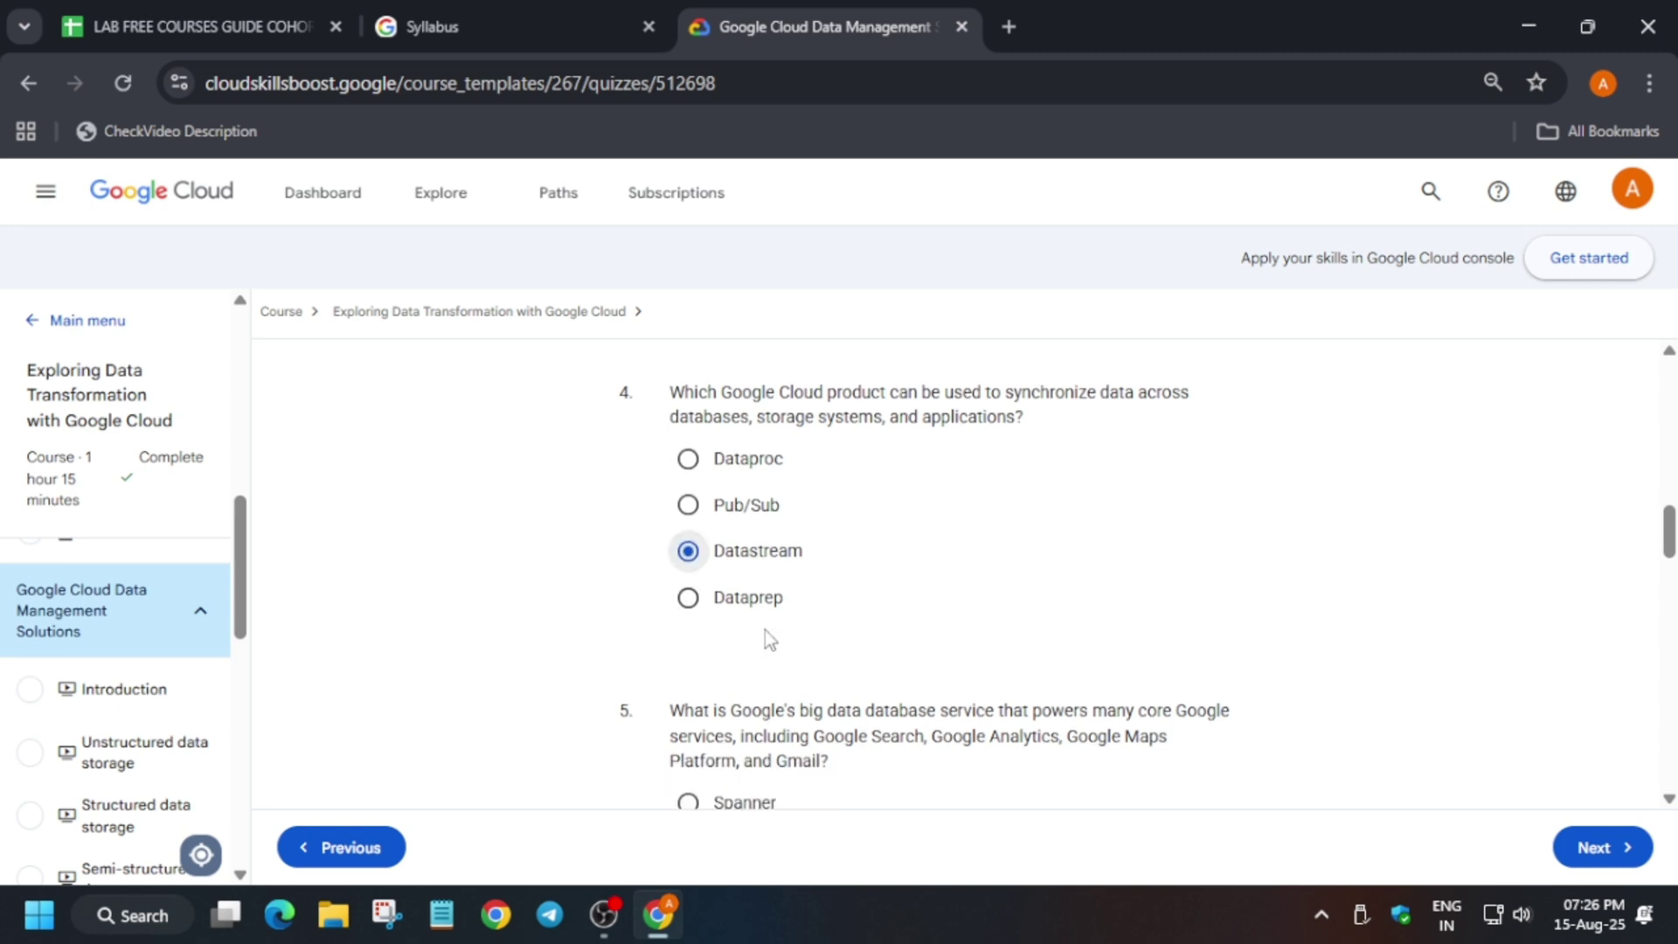
{"action": "scroll", "coordinate": [768, 641], "scroll_direction": "down", "scroll_amount": 3}
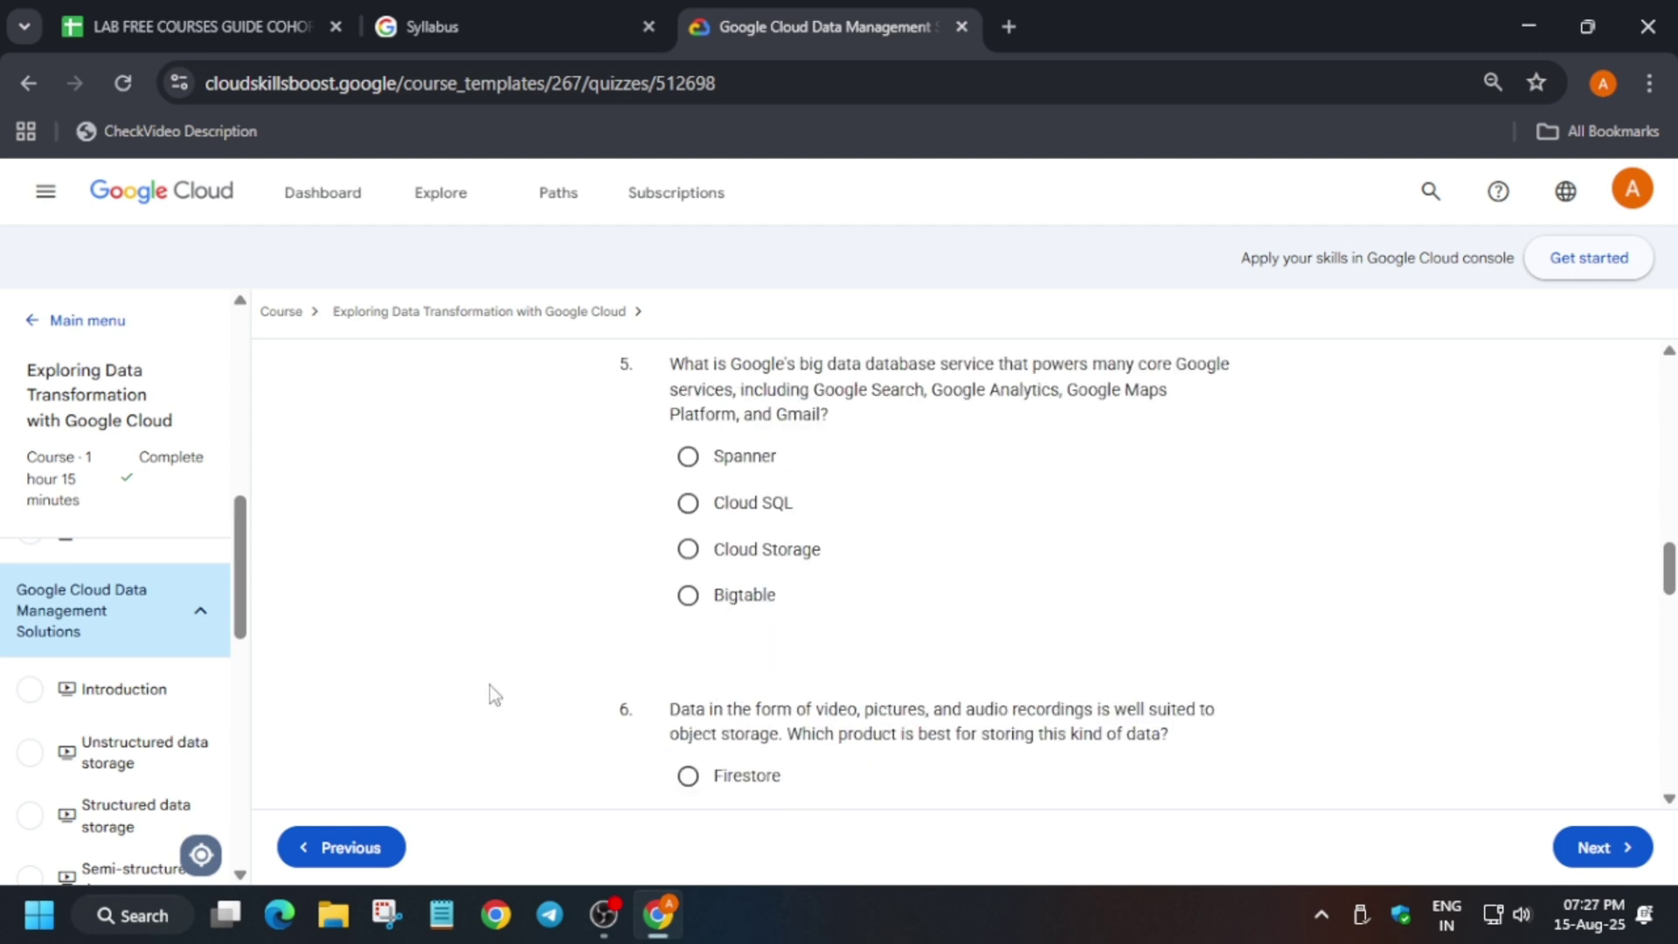
{"action": "left_click", "coordinate": [734, 594]}
{"action": "scroll", "coordinate": [714, 623], "scroll_direction": "down", "scroll_amount": 2}
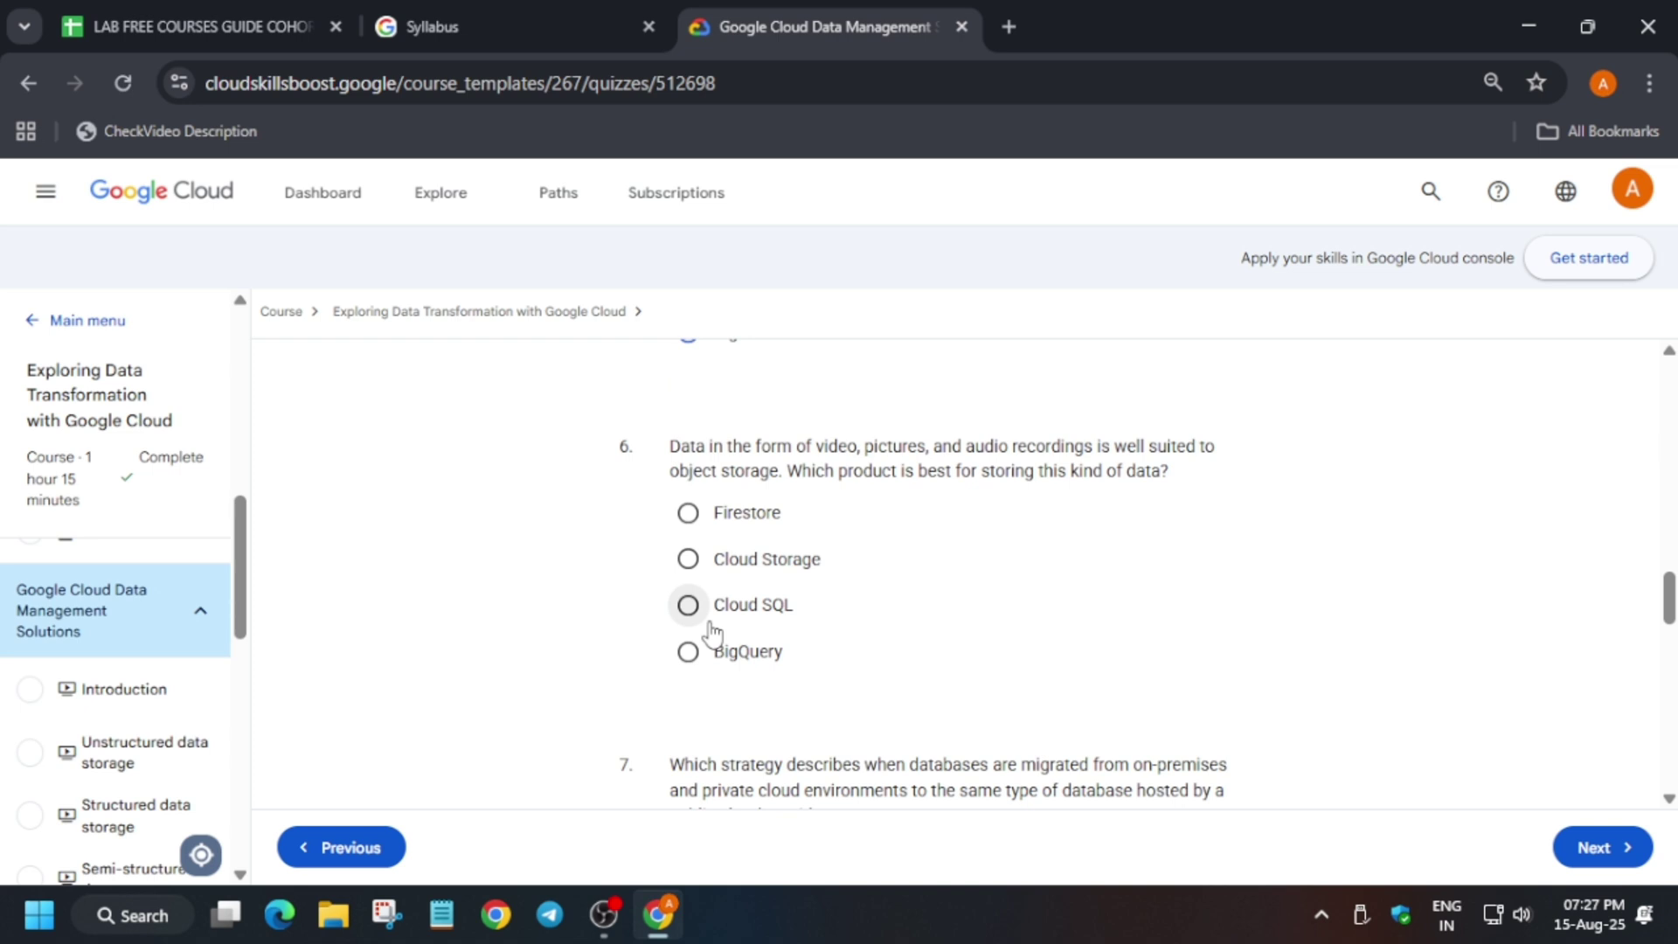
Step: Answer Lift and shift, Compute and analytics, Geo-redundancy, Coldline for questions 7–10, then submit
{"action": "left_click", "coordinate": [692, 611]}
{"action": "scroll", "coordinate": [714, 643], "scroll_direction": "down", "scroll_amount": 3}
{"action": "scroll", "coordinate": [686, 626], "scroll_direction": "down", "scroll_amount": 1}
{"action": "scroll", "coordinate": [692, 644], "scroll_direction": "down", "scroll_amount": 1}
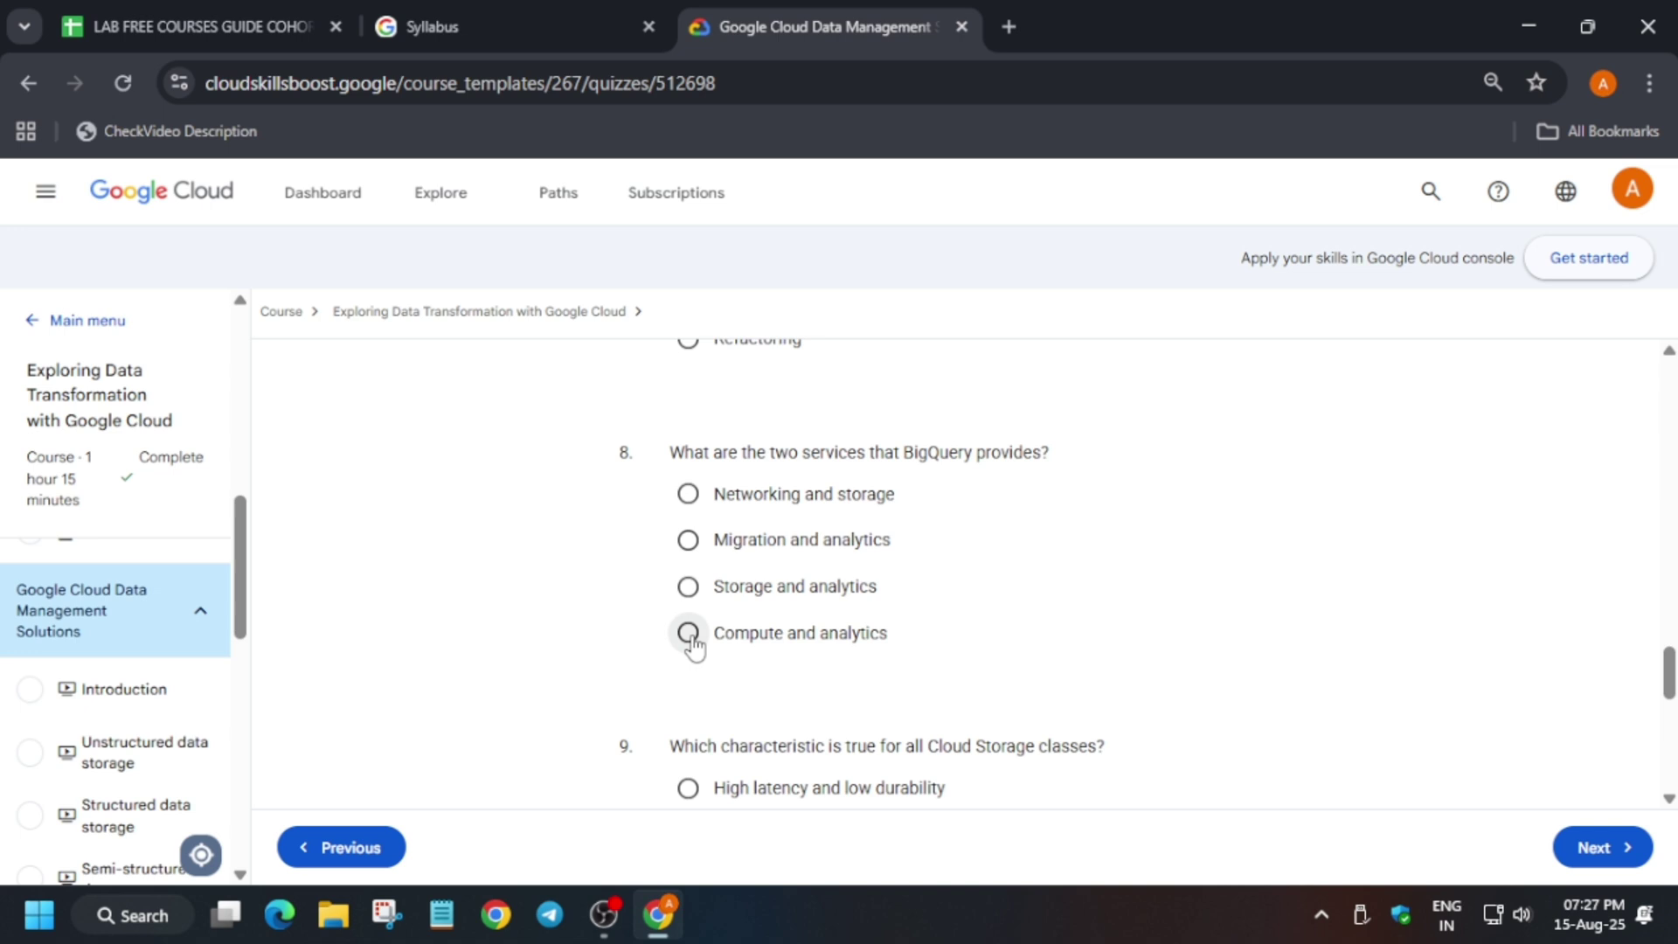
{"action": "left_click", "coordinate": [687, 634]}
{"action": "scroll", "coordinate": [747, 662], "scroll_direction": "down", "scroll_amount": 2}
{"action": "left_click", "coordinate": [804, 671]}
{"action": "scroll", "coordinate": [804, 682], "scroll_direction": "down", "scroll_amount": 2}
{"action": "left_click", "coordinate": [761, 702]}
{"action": "scroll", "coordinate": [918, 689], "scroll_direction": "down", "scroll_amount": 2}
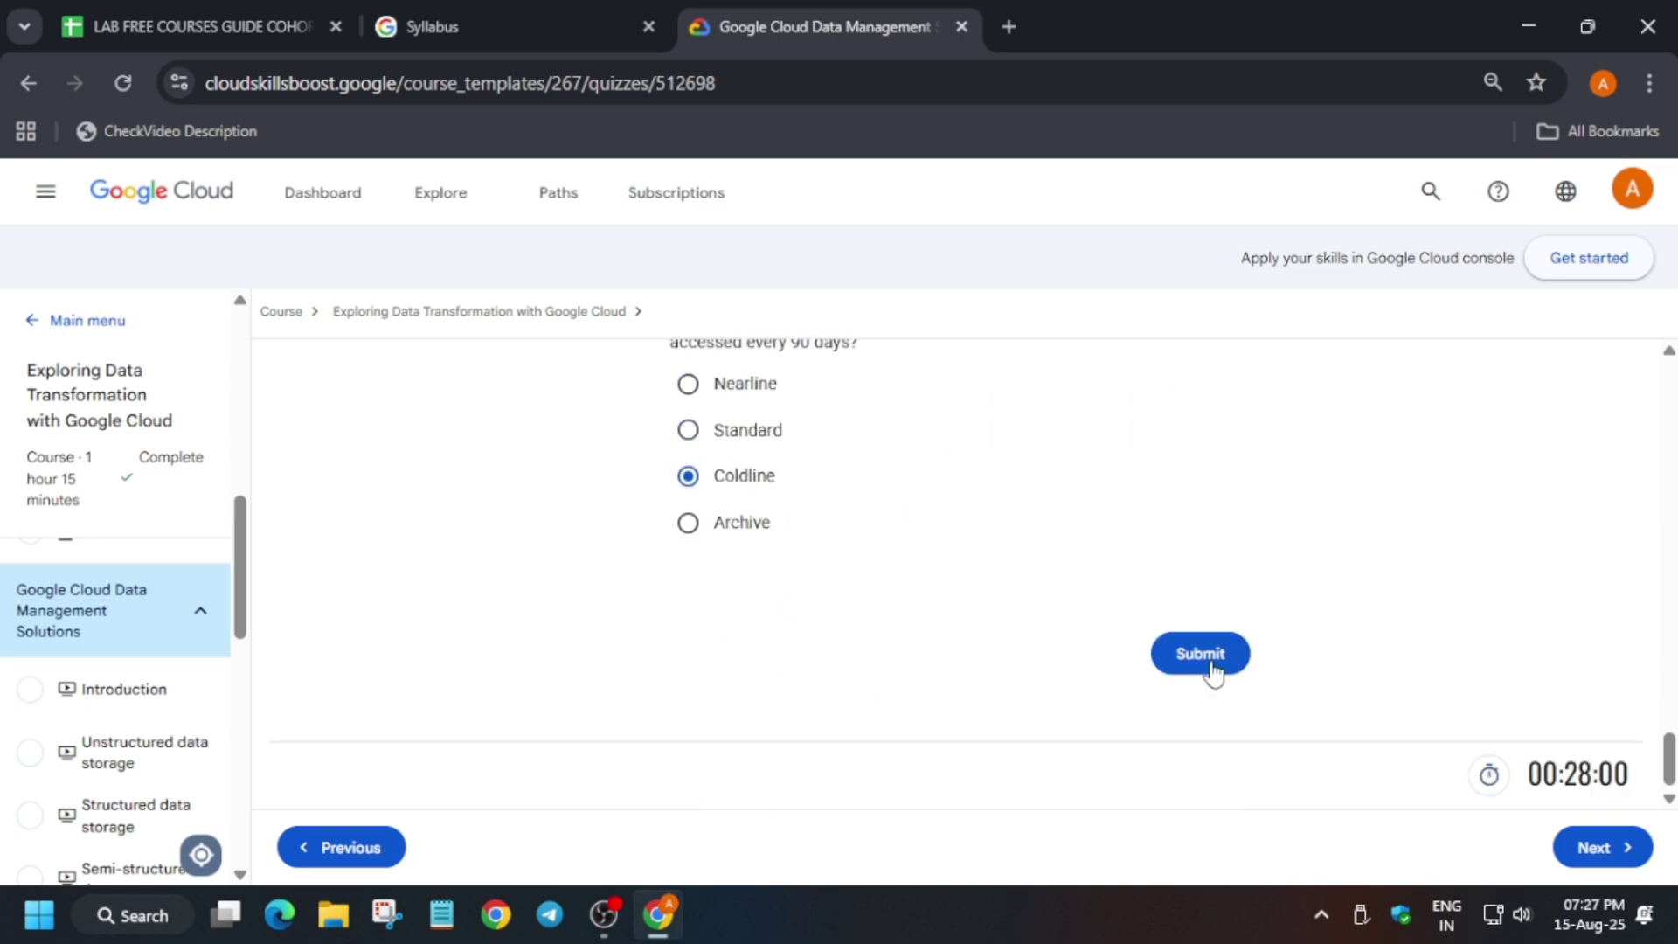
{"action": "left_click", "coordinate": [1208, 664]}
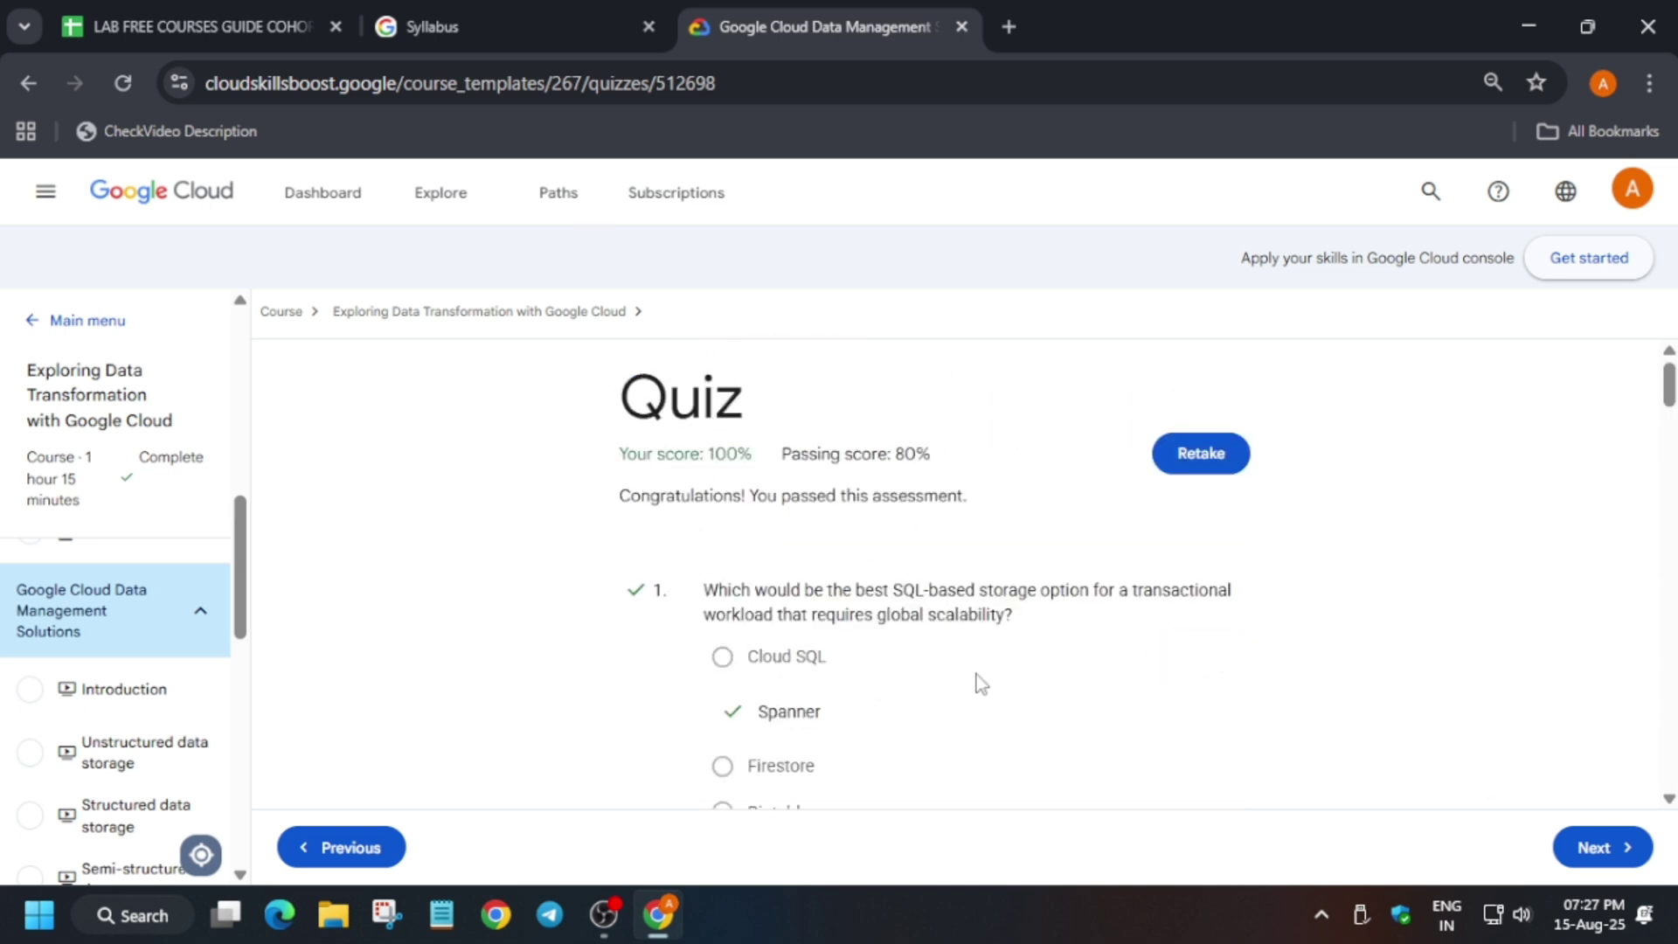
{"action": "scroll", "coordinate": [175, 663], "scroll_direction": "down", "scroll_amount": 1}
{"action": "scroll", "coordinate": [206, 748], "scroll_direction": "down", "scroll_amount": 5}
{"action": "scroll", "coordinate": [206, 760], "scroll_direction": "down", "scroll_amount": 3}
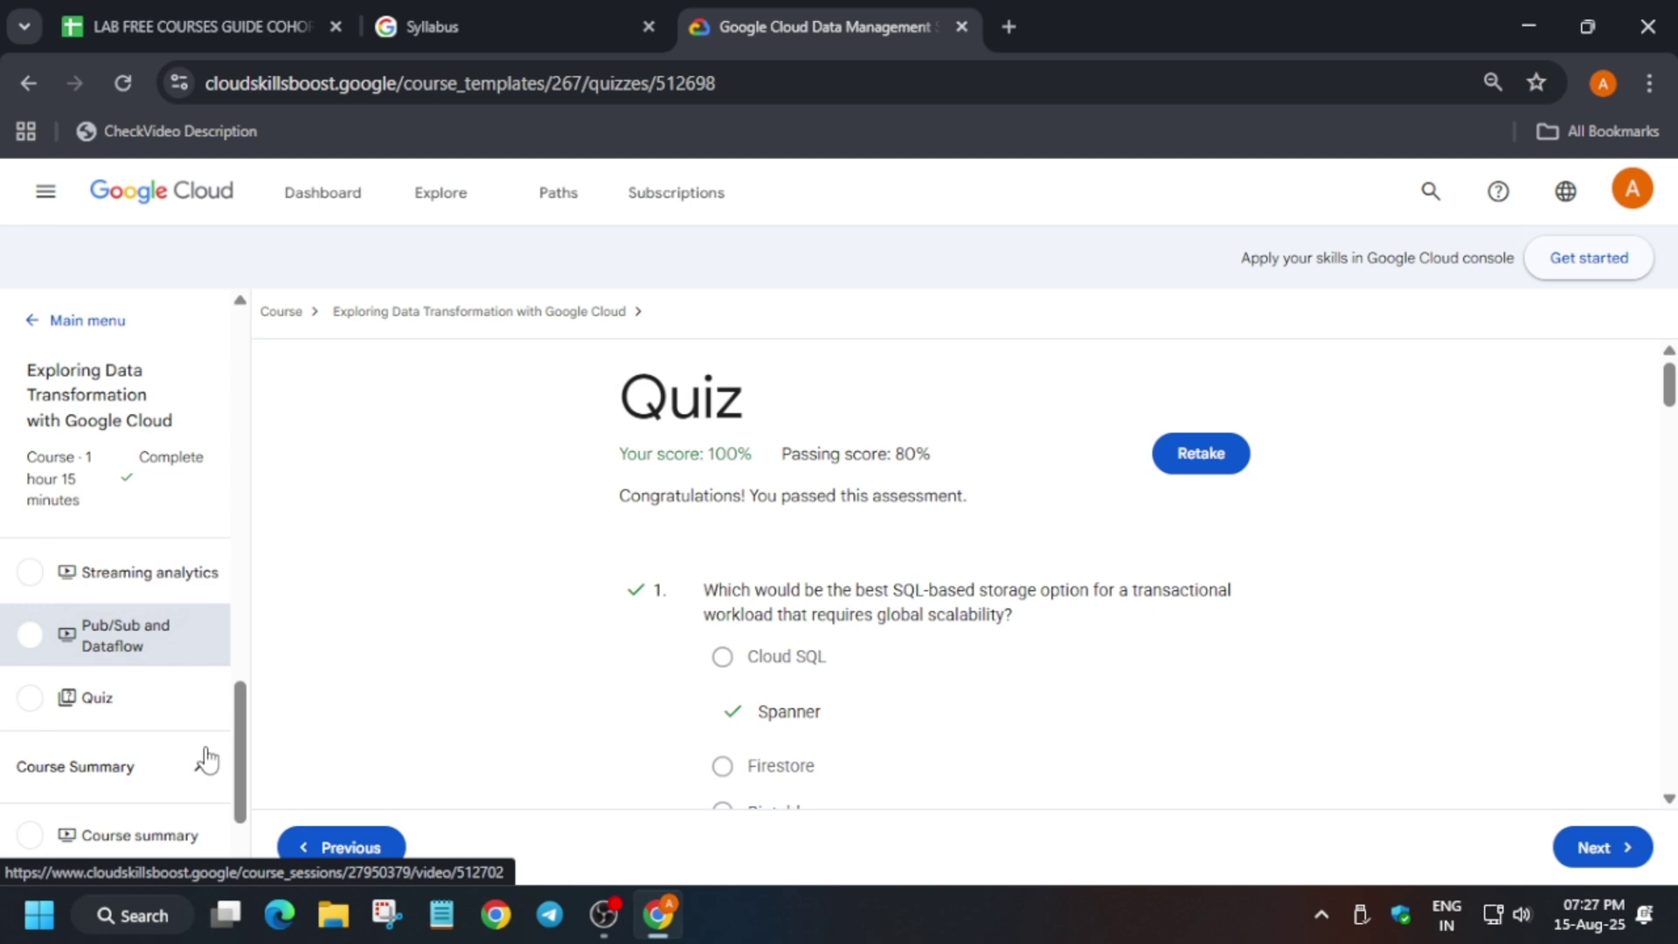
Step: Open the Making Data Useful and Accessible quiz from the outline and start it
{"action": "left_click", "coordinate": [230, 697]}
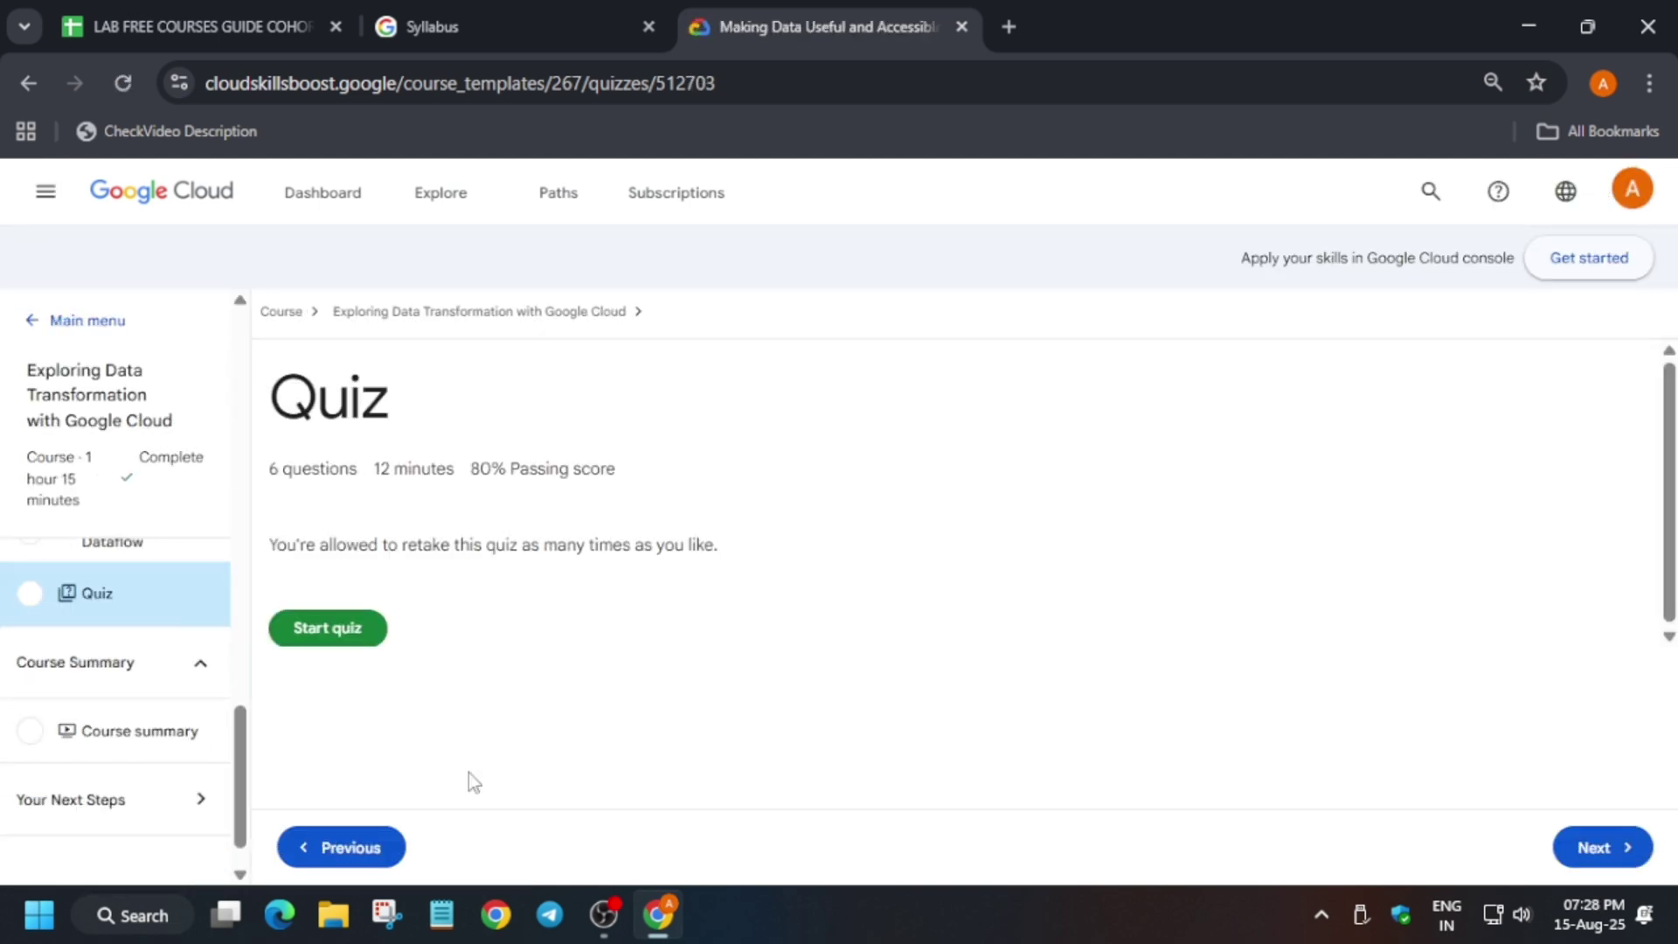
{"action": "scroll", "coordinate": [123, 674], "scroll_direction": "up", "scroll_amount": 2}
{"action": "scroll", "coordinate": [218, 712], "scroll_direction": "up", "scroll_amount": 2}
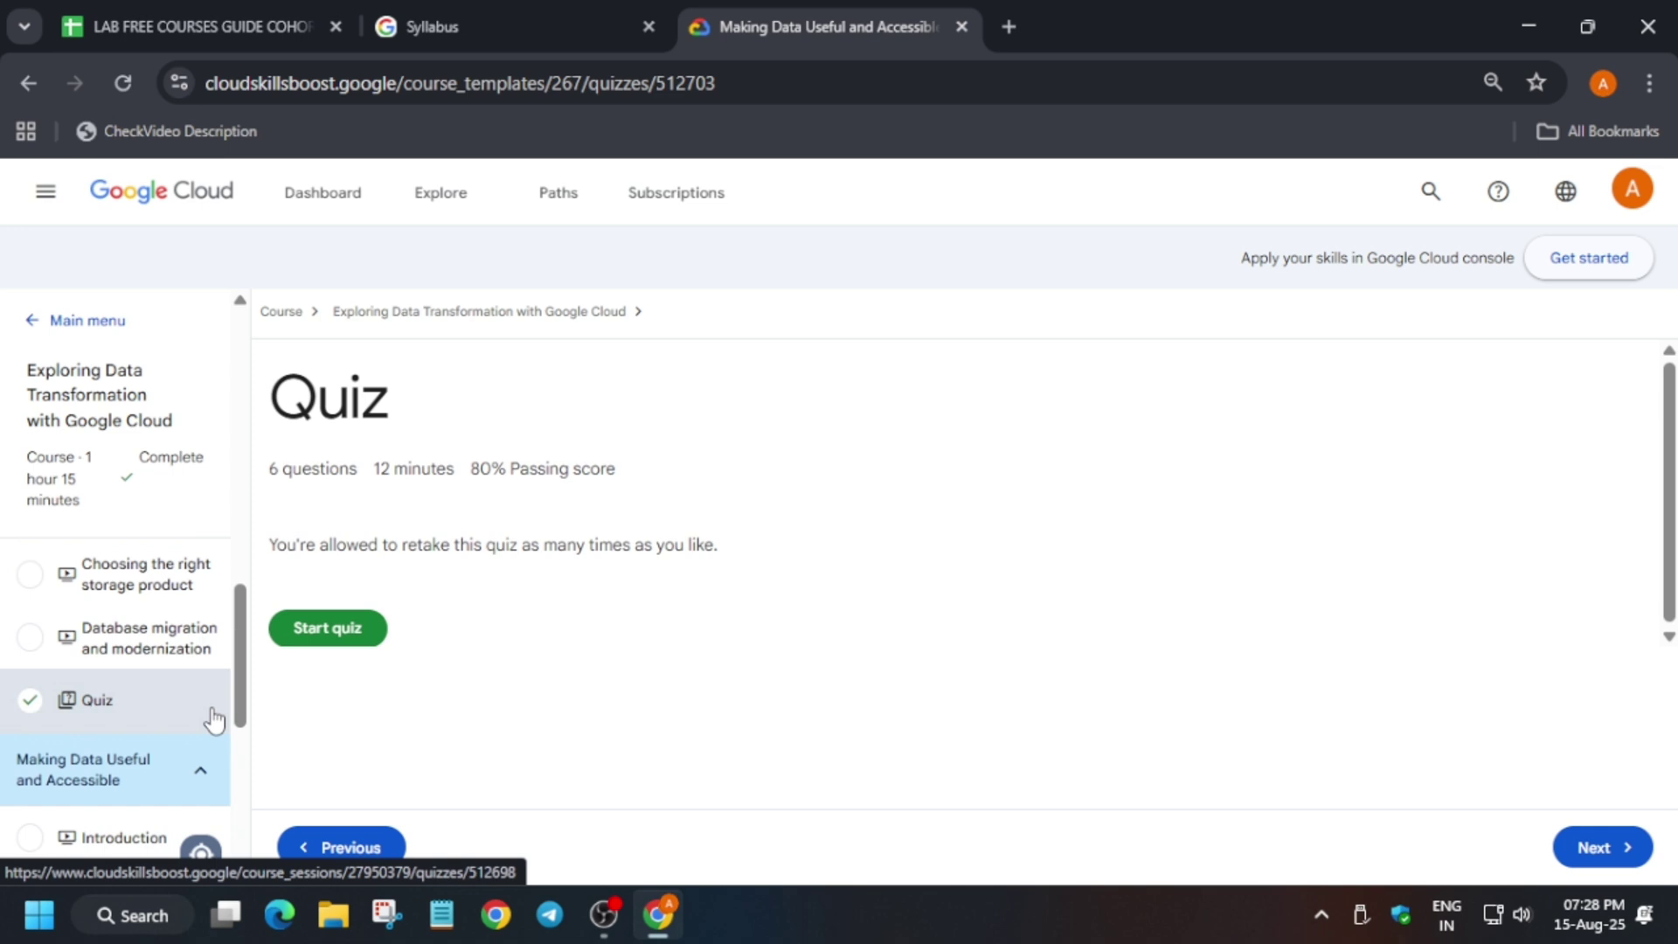
{"action": "left_click", "coordinate": [371, 629]}
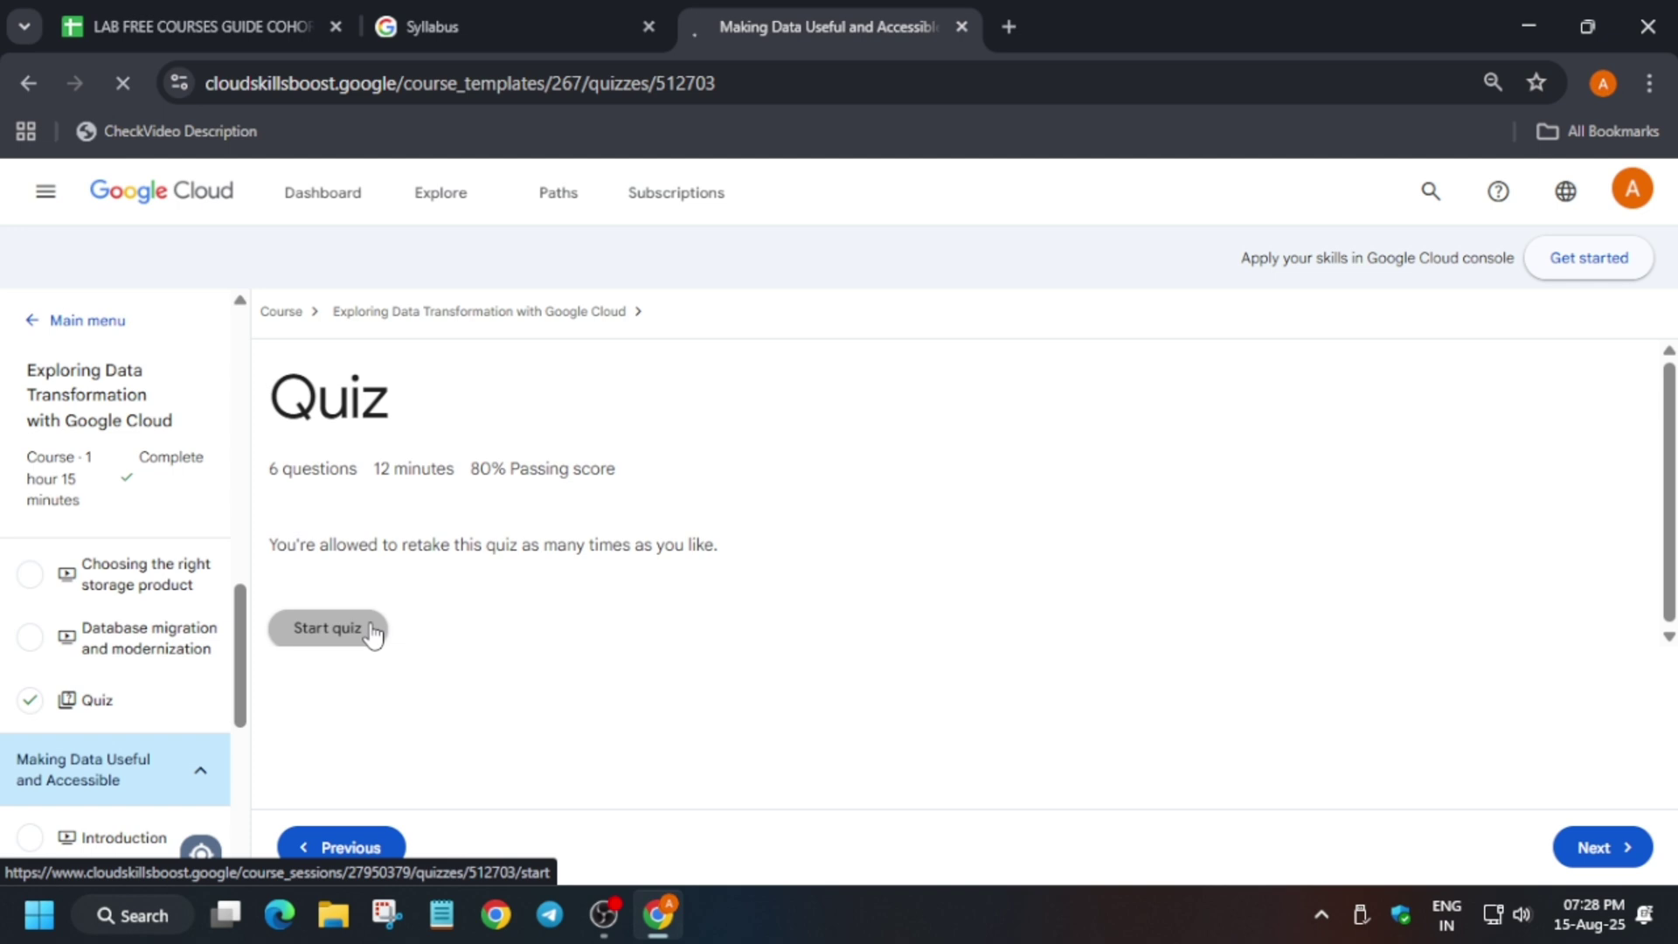
{"action": "scroll", "coordinate": [840, 482], "scroll_direction": "down", "scroll_amount": 1}
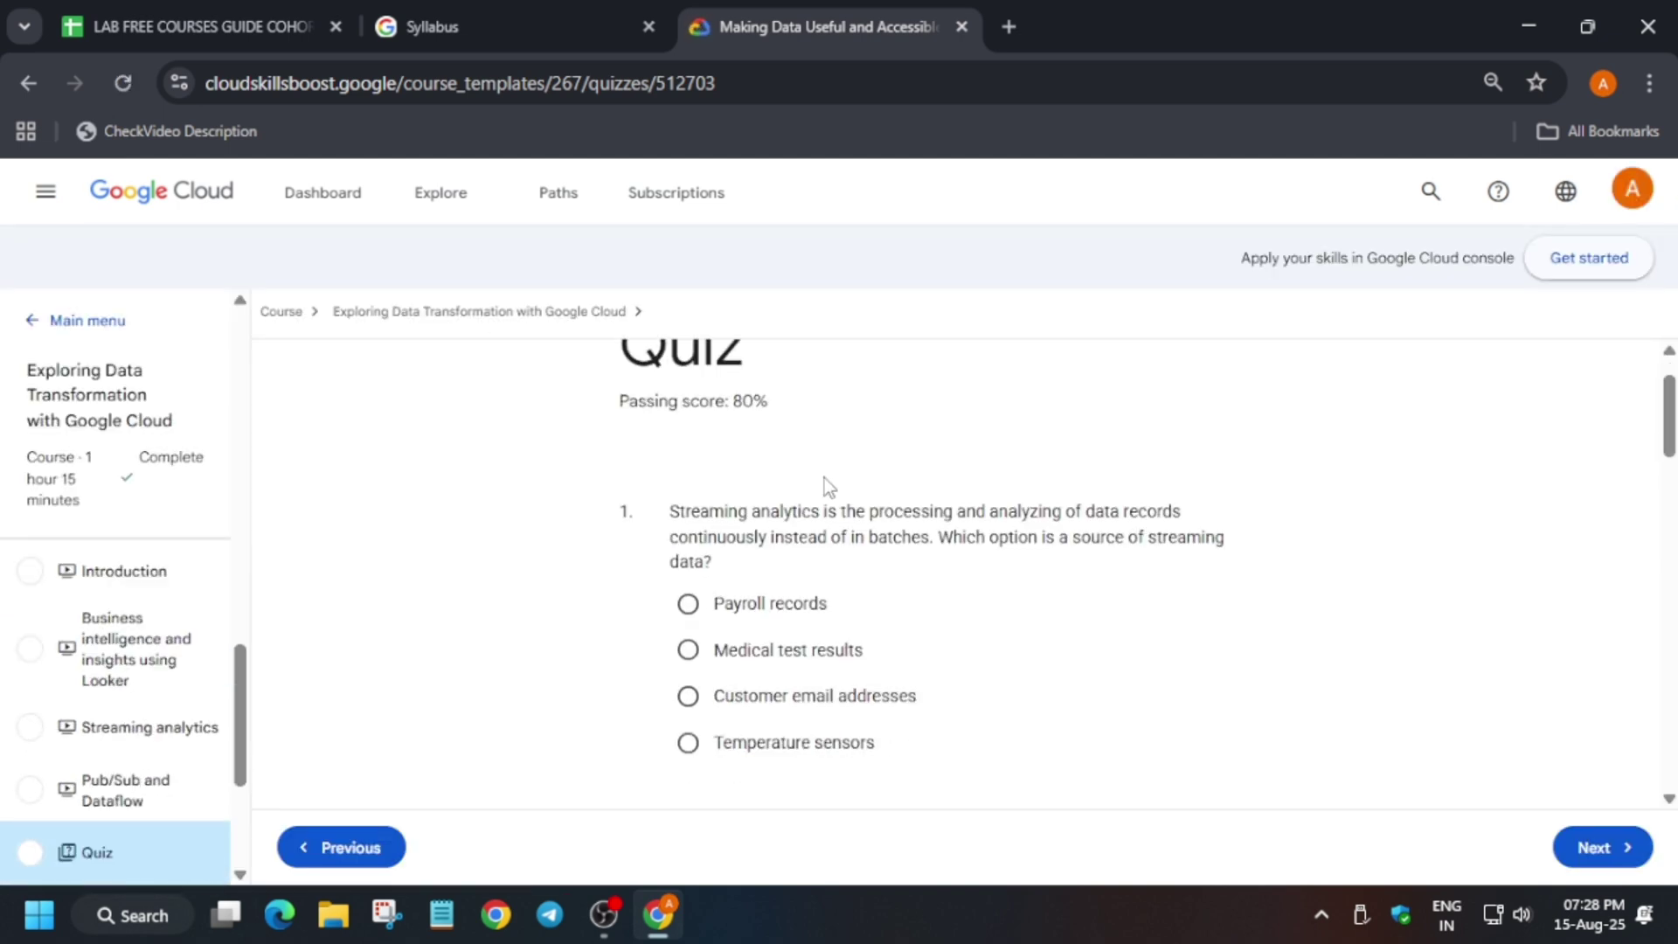
Step: Answer questions 1–4: Temperature sensors, the infrastructure-handling statement, Looker, and Looker
{"action": "left_click", "coordinate": [800, 666]}
{"action": "scroll", "coordinate": [801, 671], "scroll_direction": "down", "scroll_amount": 2}
{"action": "scroll", "coordinate": [800, 667], "scroll_direction": "down", "scroll_amount": 1}
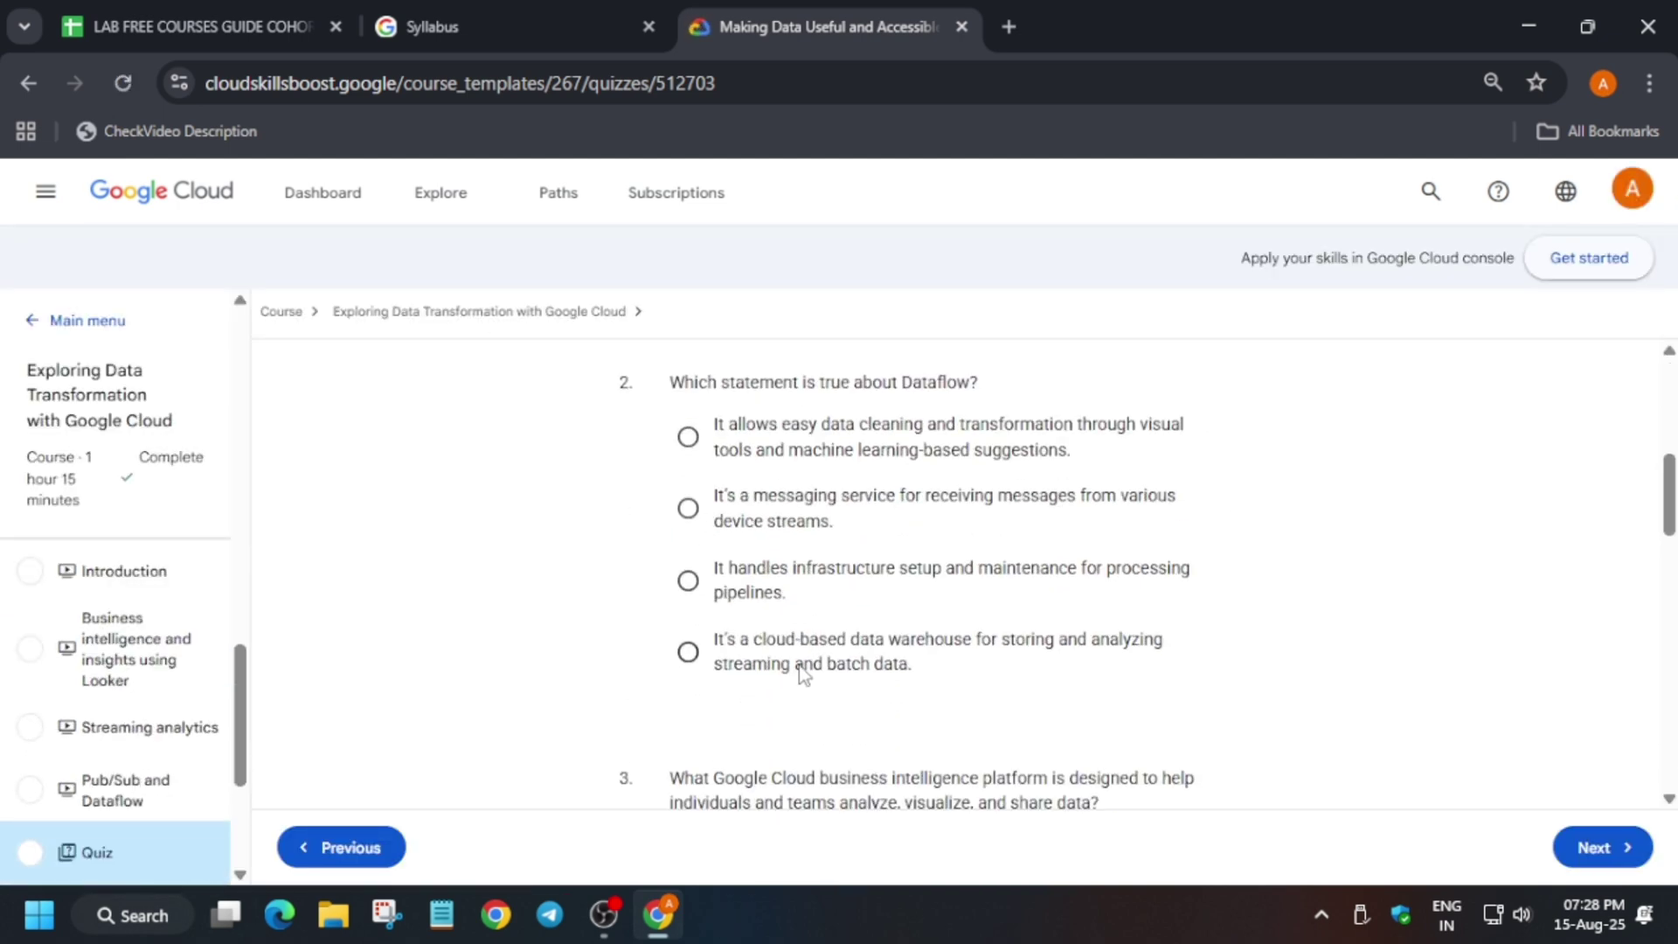
{"action": "left_click", "coordinate": [796, 591]}
{"action": "scroll", "coordinate": [781, 479], "scroll_direction": "down", "scroll_amount": 3}
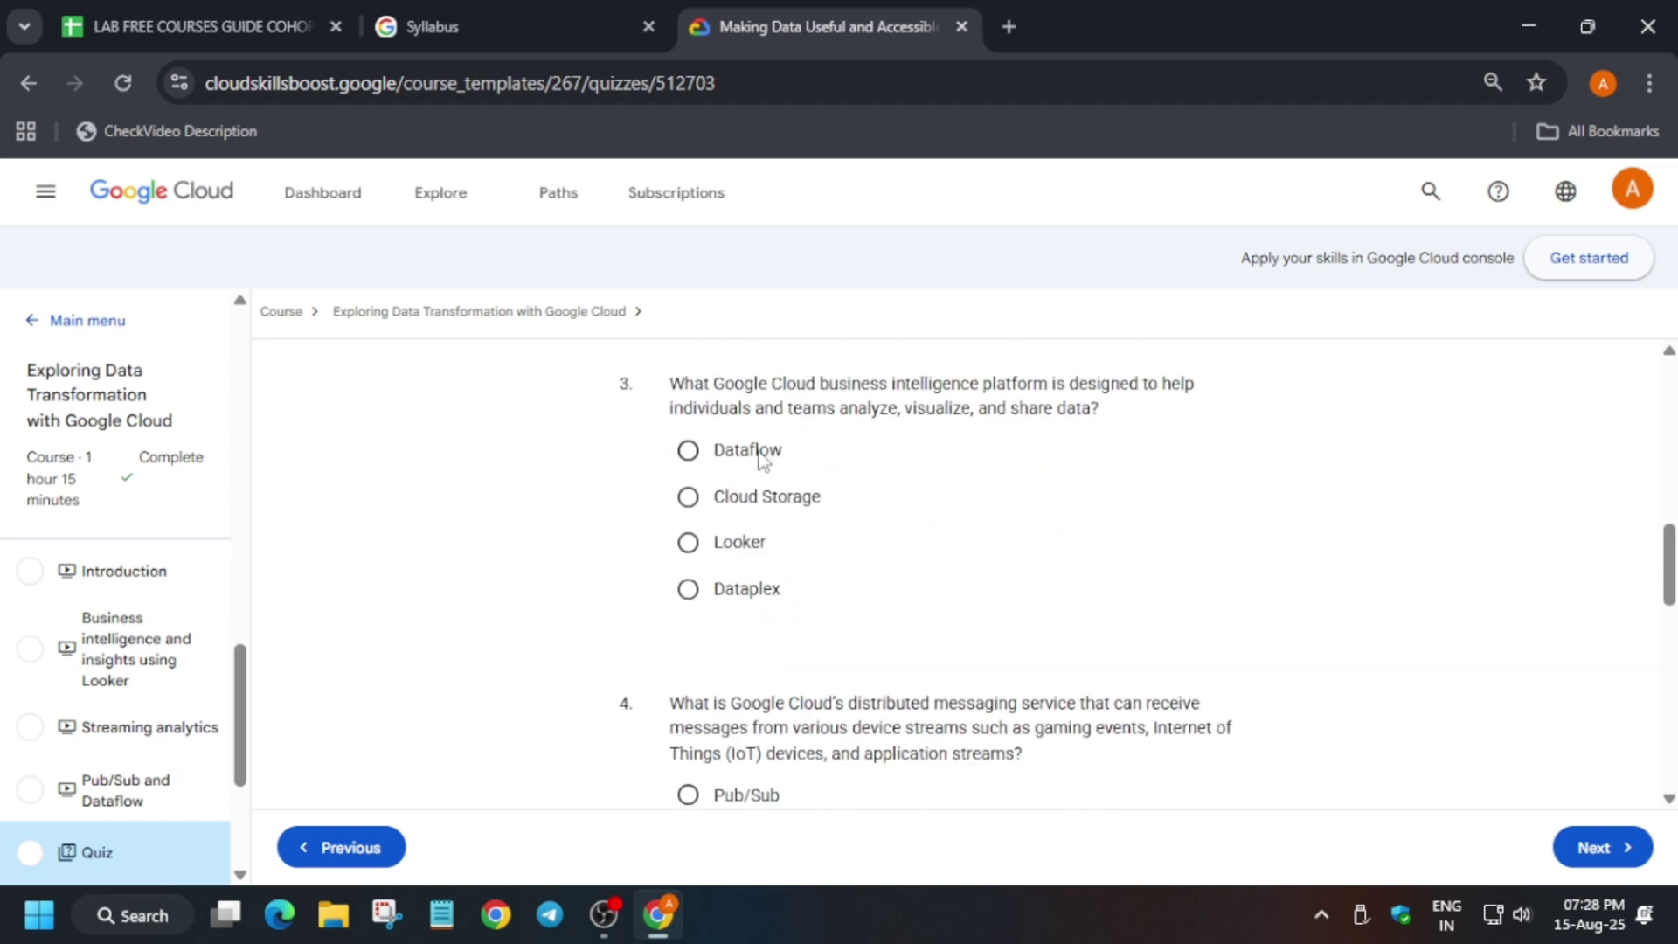
{"action": "left_click", "coordinate": [725, 542]}
{"action": "scroll", "coordinate": [726, 542], "scroll_direction": "down", "scroll_amount": 2}
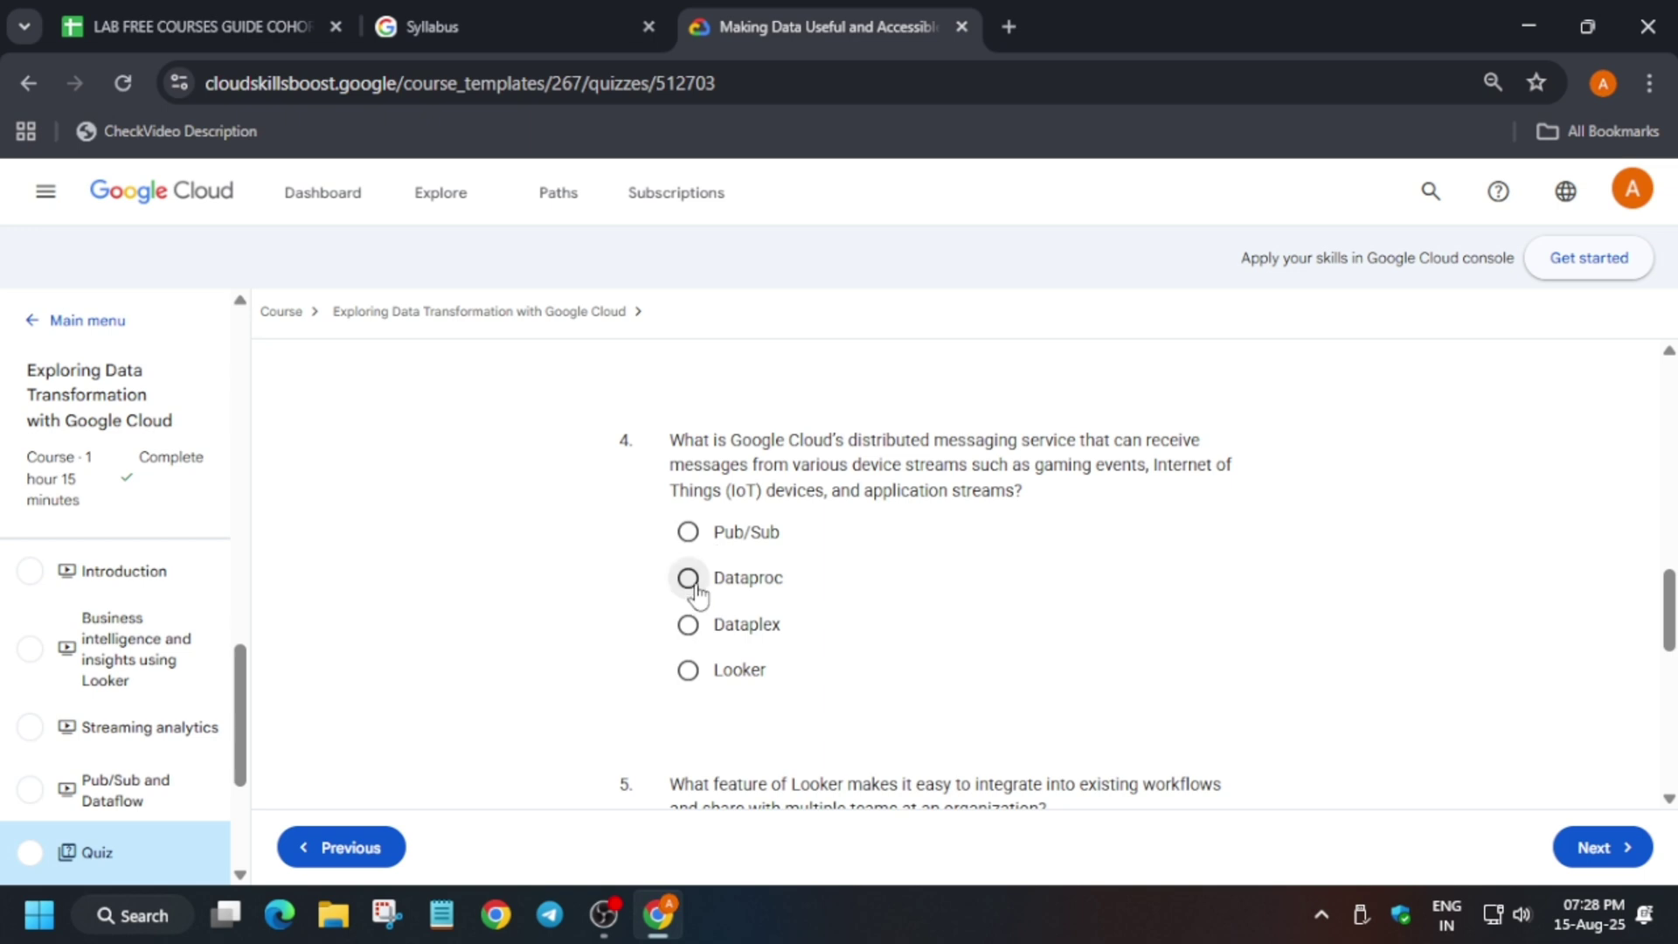
{"action": "left_click", "coordinate": [687, 671]}
{"action": "scroll", "coordinate": [687, 671], "scroll_direction": "down", "scroll_amount": 3}
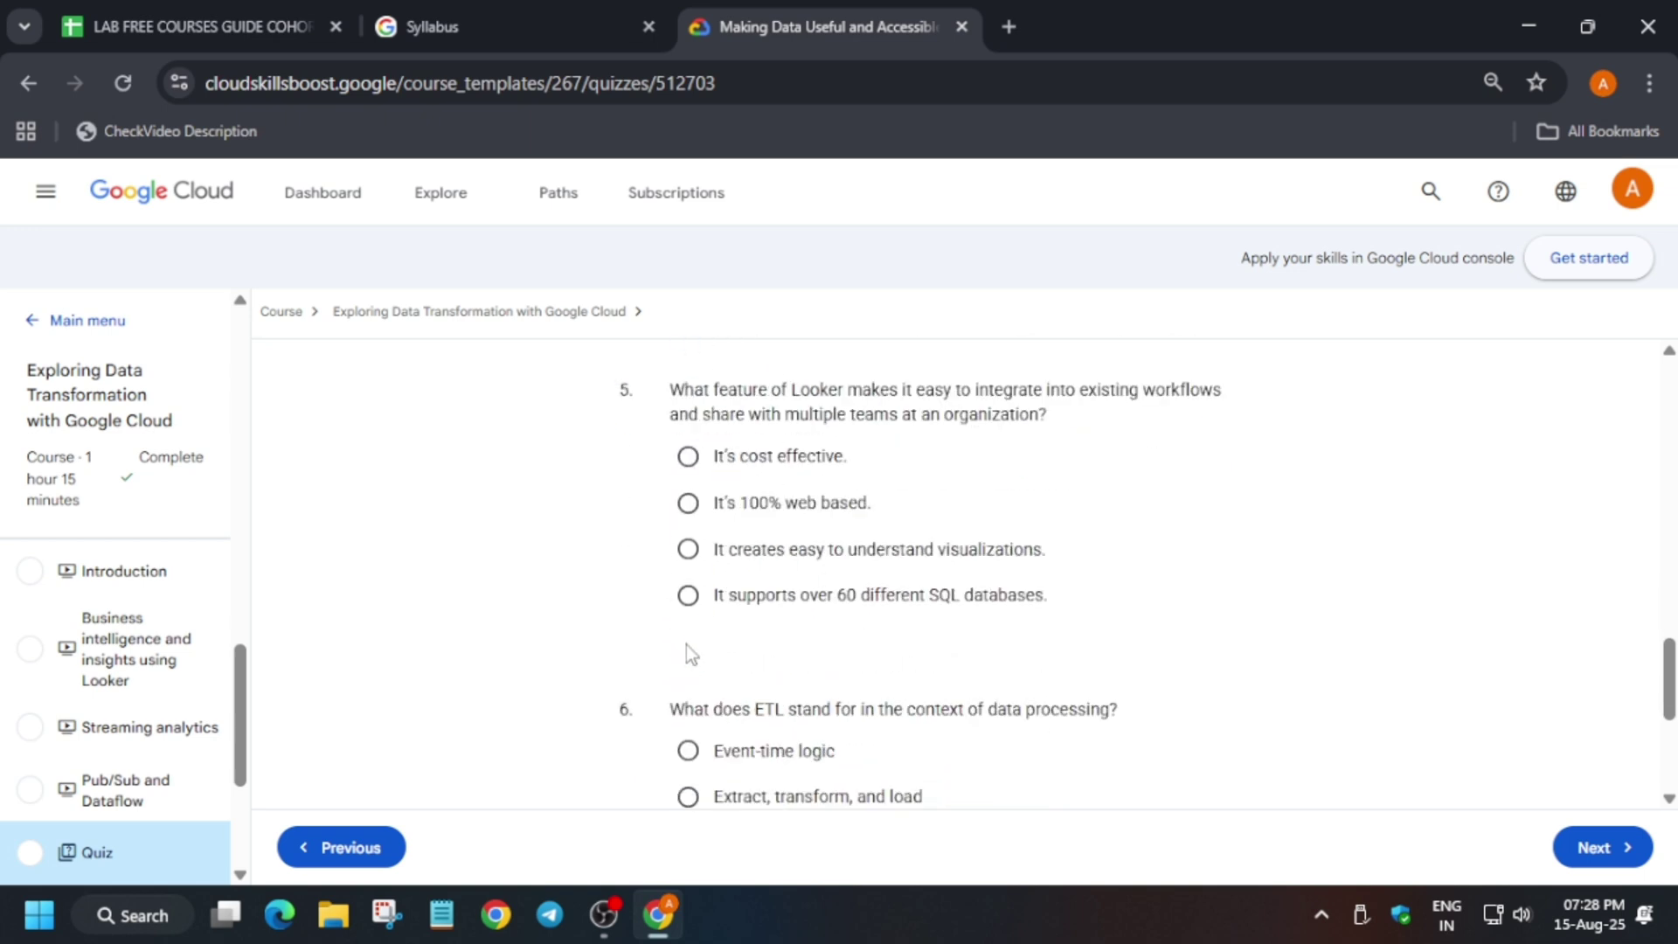
Step: Answer question 5 with "It's 100% web based" and question 6 with Extract, transform, and load, then submit
{"action": "left_click", "coordinate": [689, 503]}
{"action": "scroll", "coordinate": [695, 538], "scroll_direction": "down", "scroll_amount": 3}
{"action": "scroll", "coordinate": [814, 630], "scroll_direction": "up", "scroll_amount": 1}
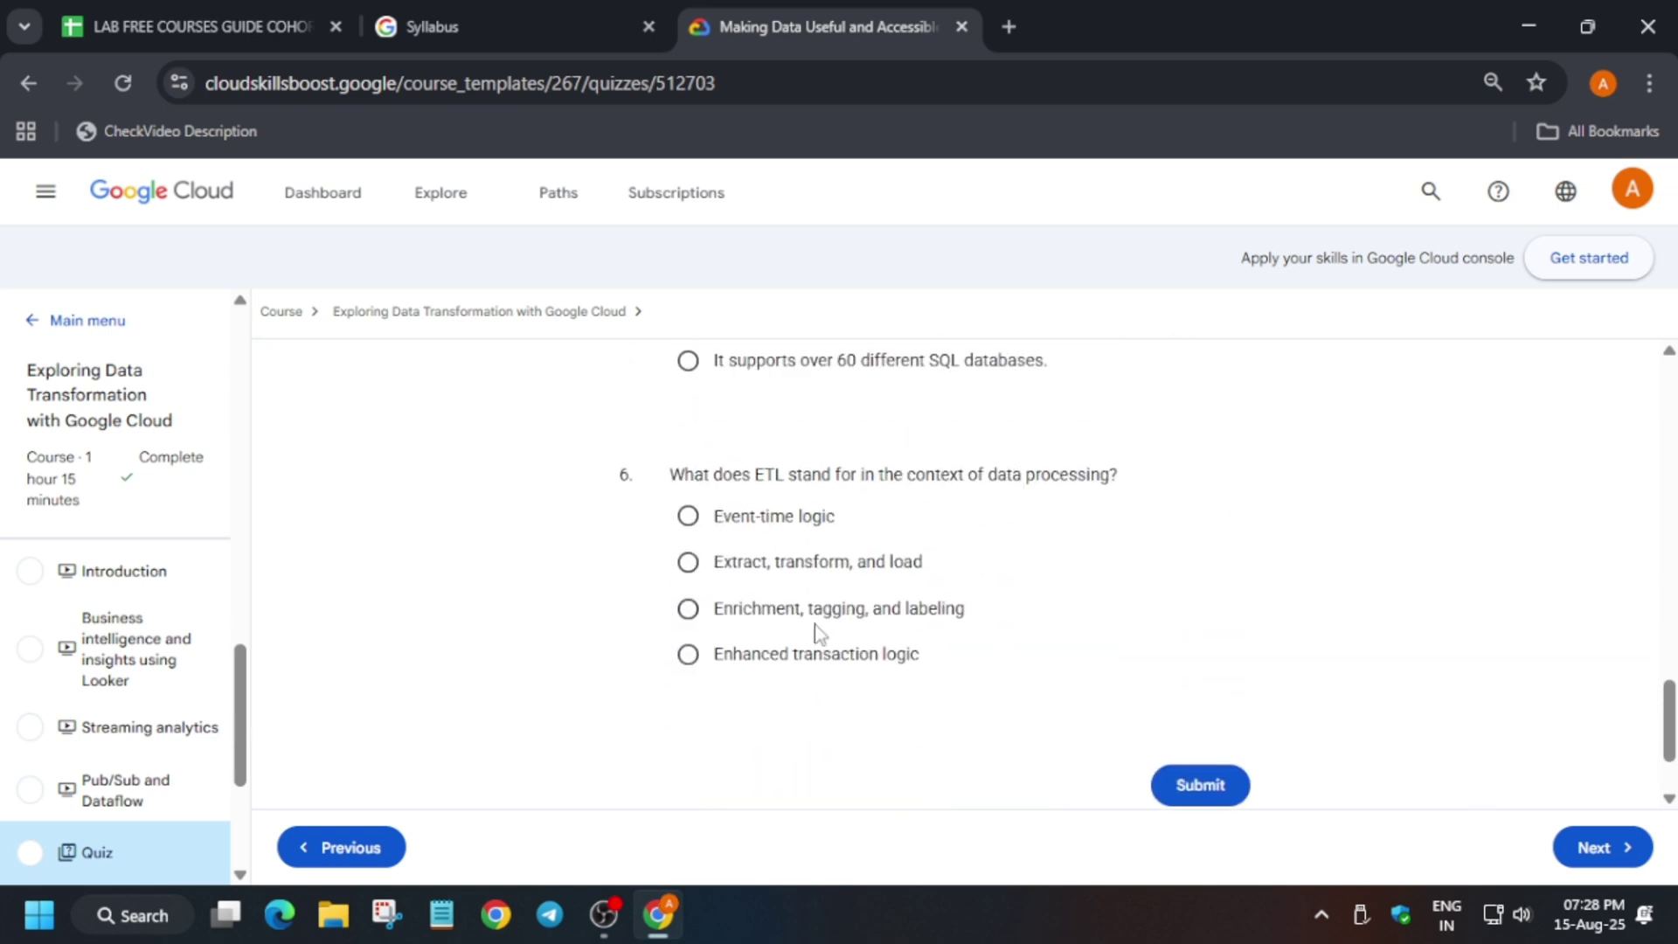
{"action": "left_click", "coordinate": [688, 561]}
{"action": "scroll", "coordinate": [1207, 789], "scroll_direction": "up", "scroll_amount": 1}
{"action": "scroll", "coordinate": [1208, 788], "scroll_direction": "down", "scroll_amount": 1}
{"action": "left_click", "coordinate": [1181, 788]}
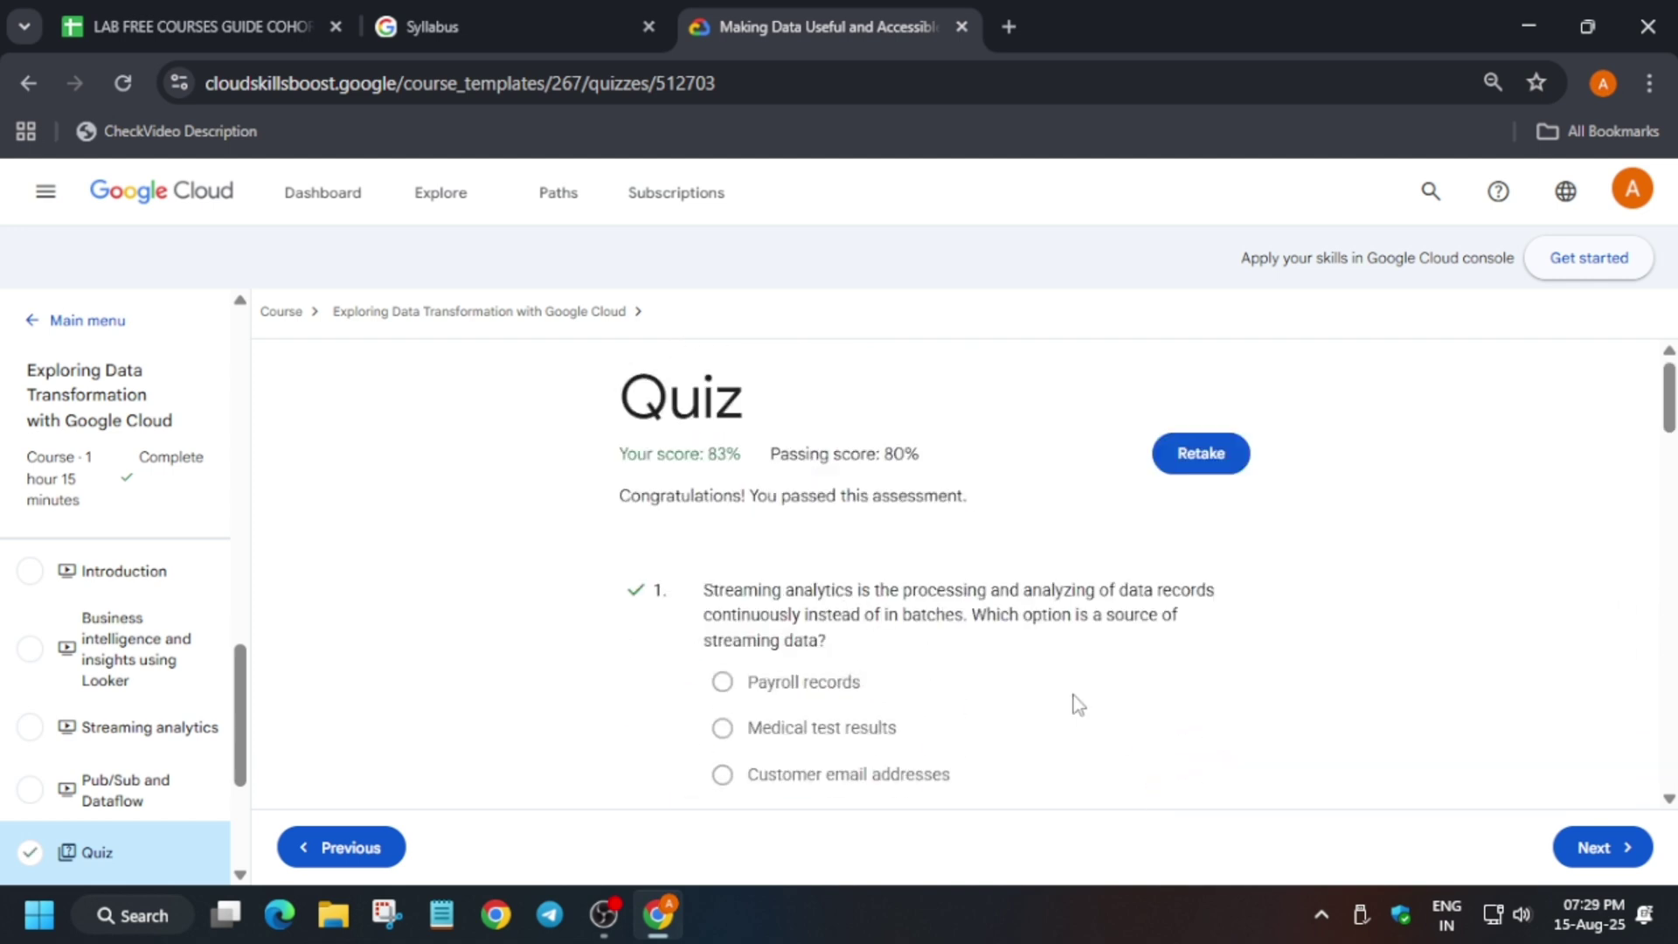
{"action": "scroll", "coordinate": [1089, 642], "scroll_direction": "down", "scroll_amount": 10}
{"action": "scroll", "coordinate": [1101, 655], "scroll_direction": "down", "scroll_amount": 5}
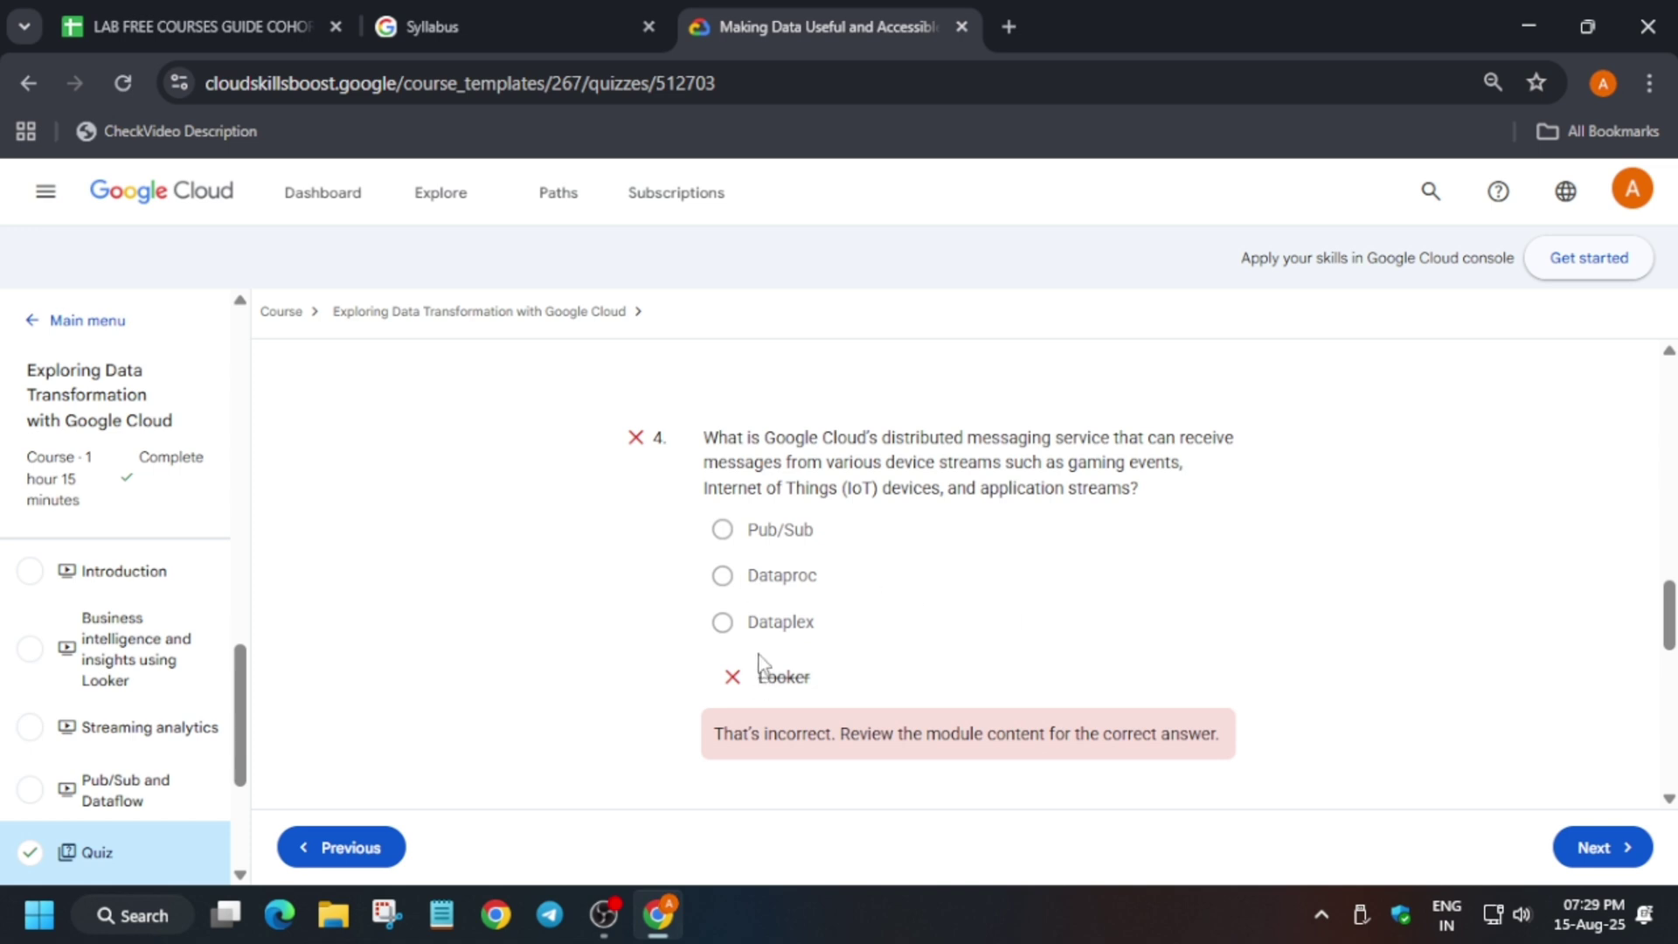
{"action": "scroll", "coordinate": [61, 708], "scroll_direction": "down", "scroll_amount": 3}
{"action": "left_click", "coordinate": [79, 679]}
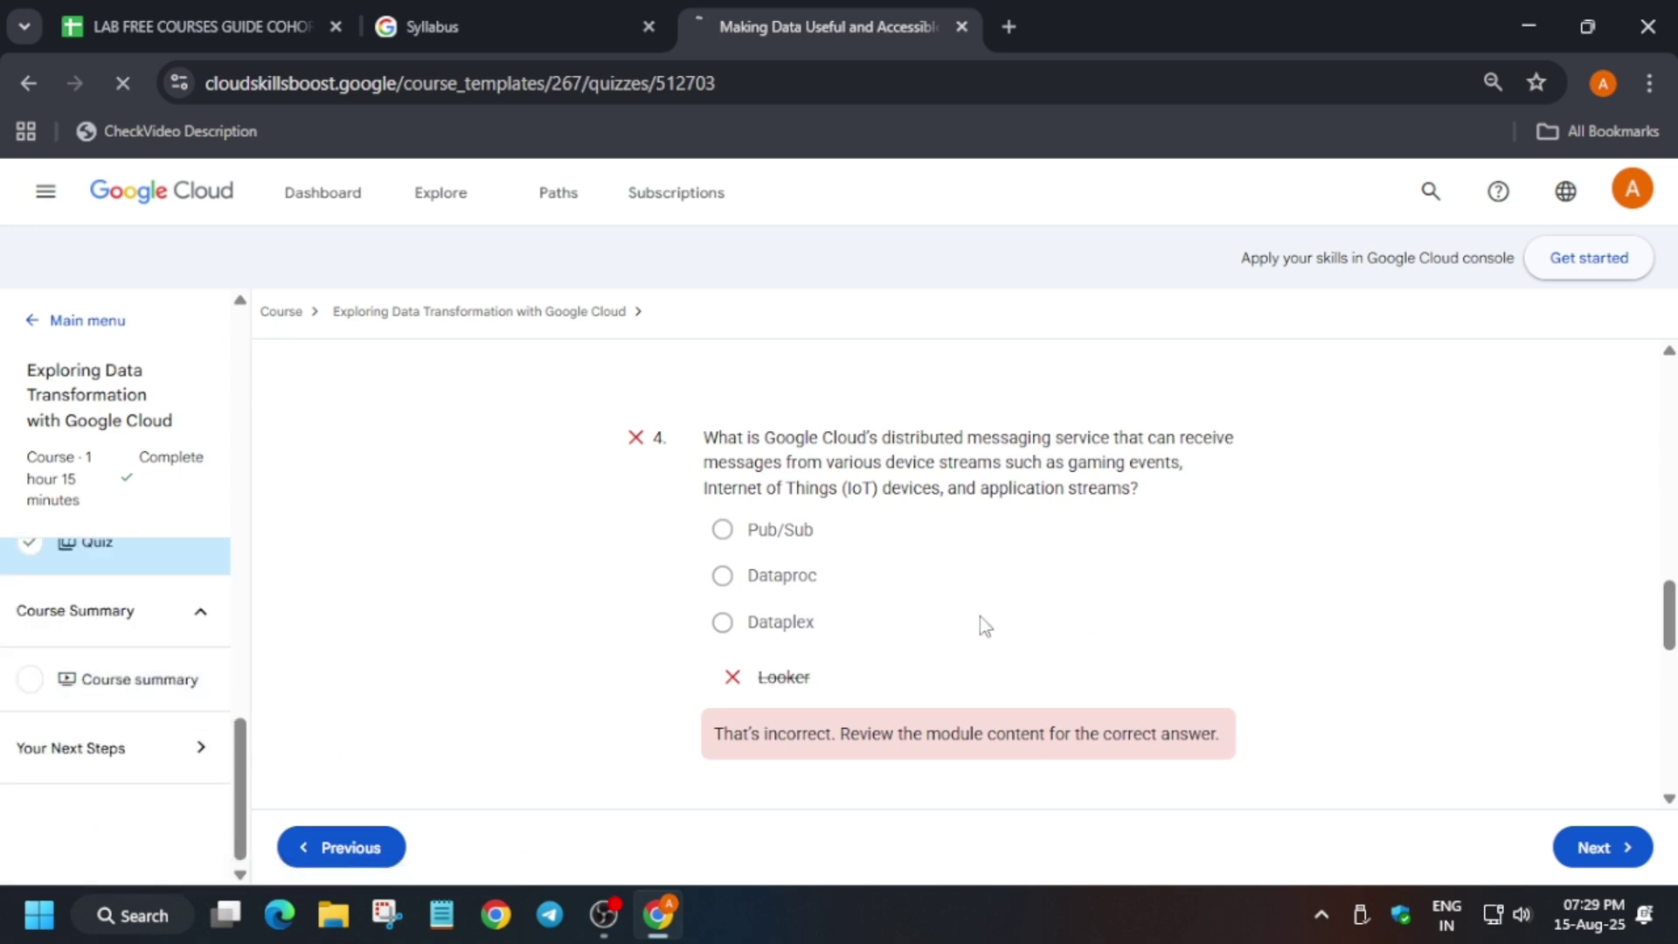